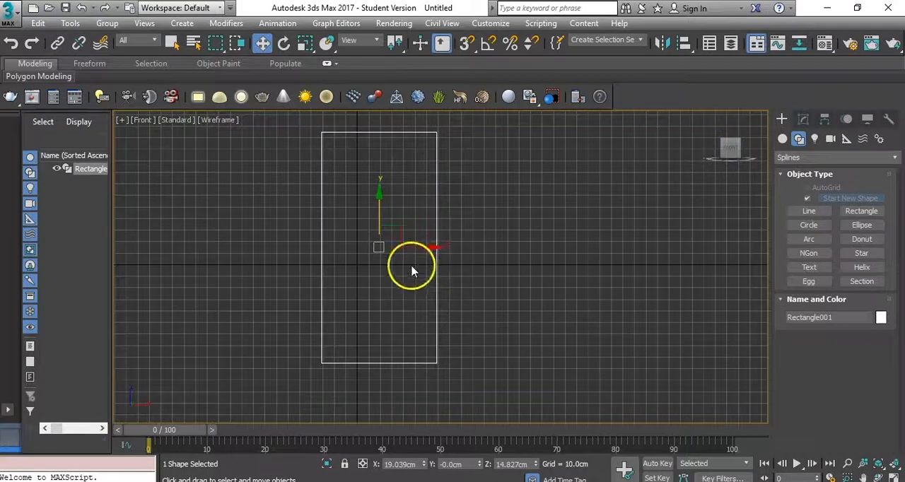
- Clone the rectangle along the X axis, placing the copy about 158 cm from the original
{"action": "mouse_move", "coordinate": [411, 247]}
{"action": "left_mouse_down", "text": "shift"}
{"action": "mouse_move", "coordinate": [620, 251]}
{"action": "mouse_move", "coordinate": [594, 246]}
{"action": "left_mouse_up", "text": "shift"}
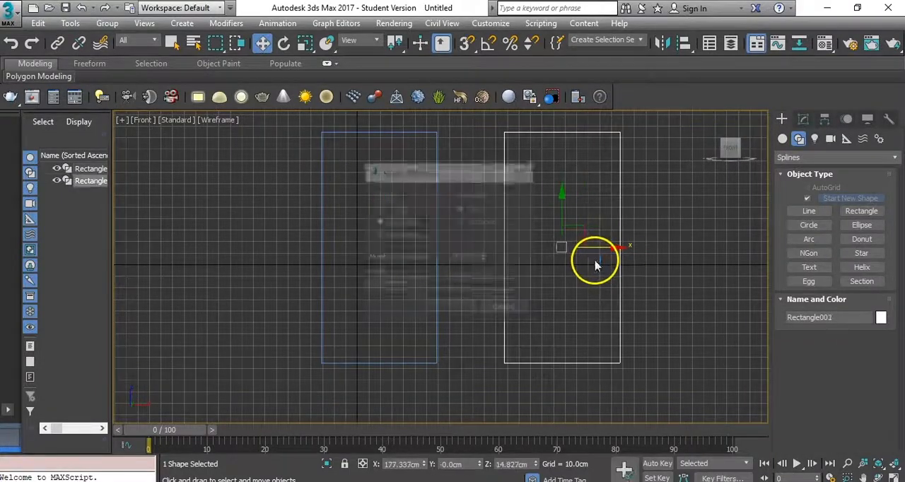
{"action": "left_click", "coordinate": [451, 307]}
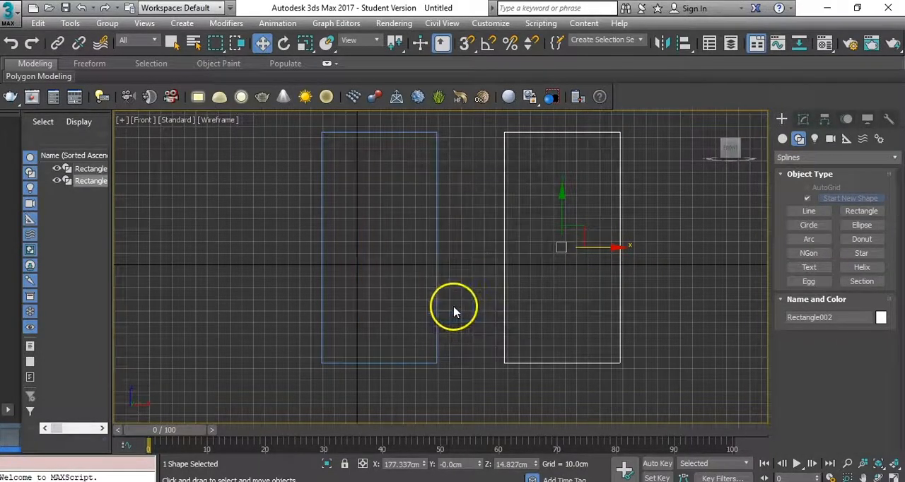
- Select the original rectangle and apply an Extrude modifier with an amount of 5 cm
{"action": "left_click", "coordinate": [437, 315]}
{"action": "left_click", "coordinate": [803, 119]}
{"action": "left_click", "coordinate": [799, 157]}
{"action": "key", "text": "e"}
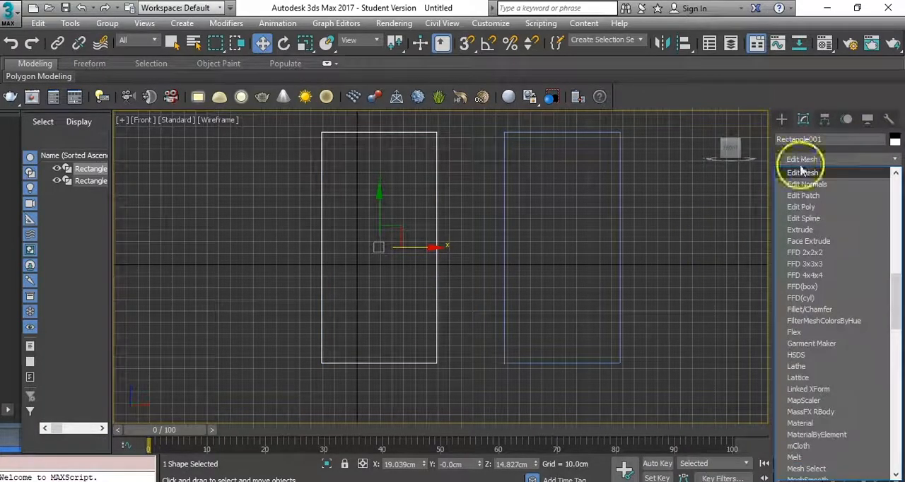
{"action": "left_click", "coordinate": [795, 232]}
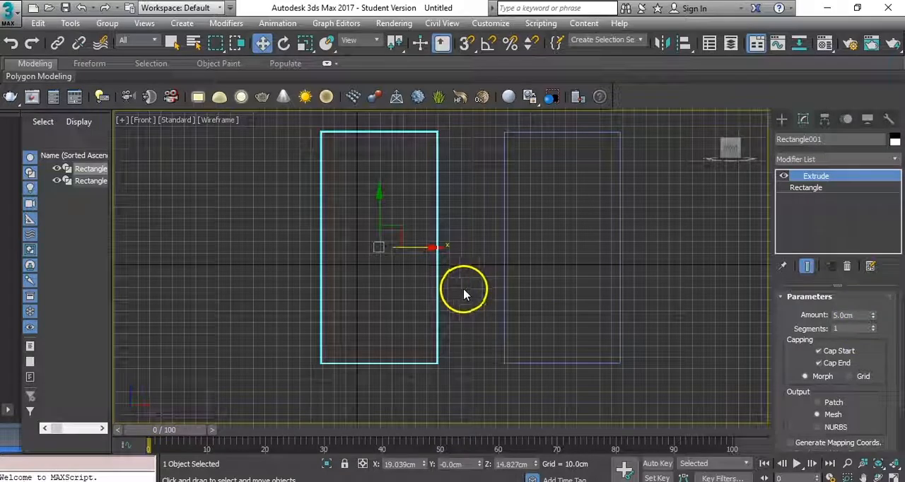
- Switch to the perspective view and add an Edit Poly modifier on top of the extruded door slab
{"action": "key", "text": "p"}
{"action": "scroll", "coordinate": [464, 309], "scroll_direction": "up", "scroll_amount": 6}
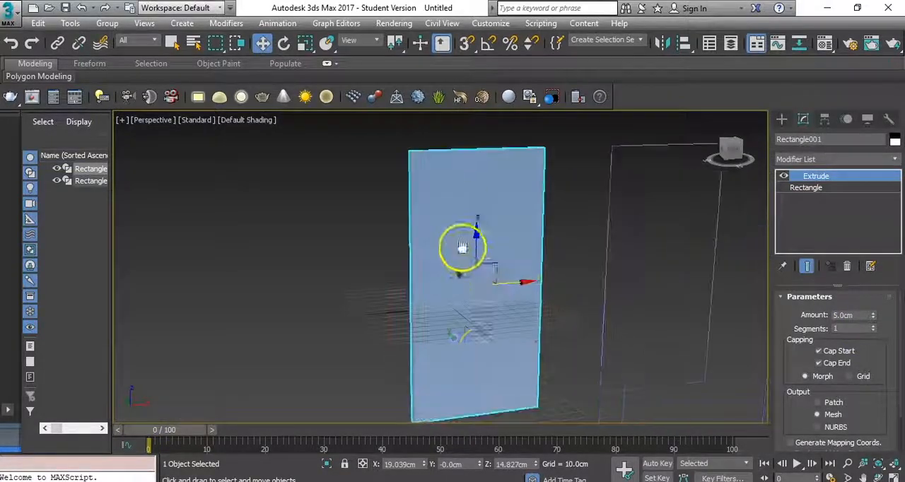
{"action": "middle_click_drag", "start_coordinate": [498, 341], "coordinate": [469, 332], "text": "alt"}
{"action": "scroll", "coordinate": [465, 333], "scroll_direction": "up", "scroll_amount": 3}
{"action": "scroll", "coordinate": [485, 332], "scroll_direction": "down", "scroll_amount": 7}
{"action": "scroll", "coordinate": [458, 315], "scroll_direction": "up", "scroll_amount": 3}
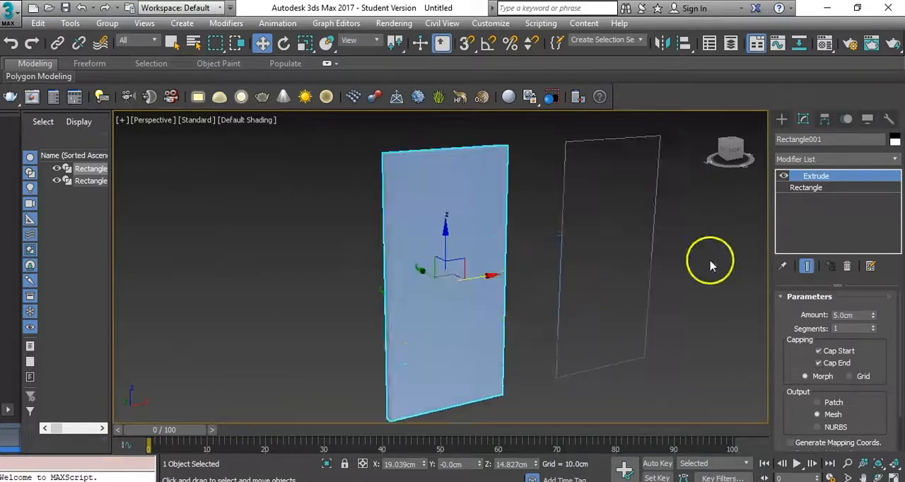
{"action": "left_click", "coordinate": [829, 161]}
{"action": "scroll", "coordinate": [828, 192], "scroll_direction": "down", "scroll_amount": 10}
{"action": "left_click", "coordinate": [826, 199]}
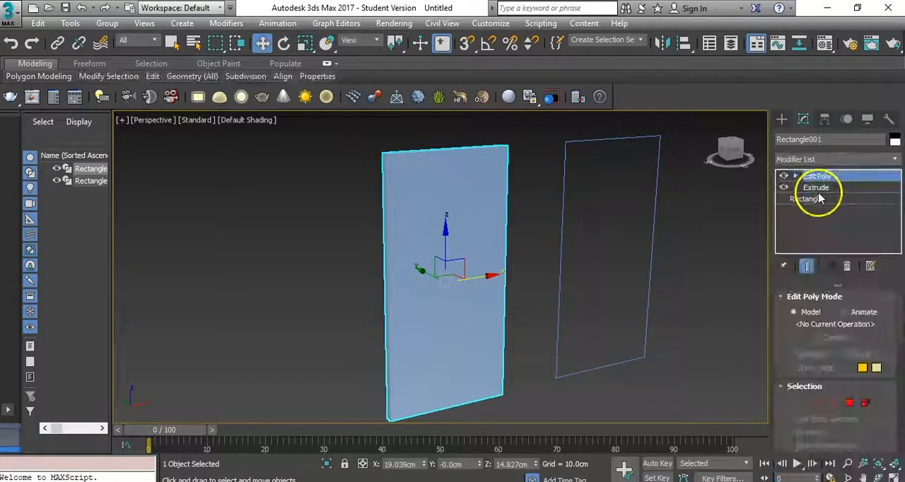
- Connect the slab's vertical edges with one horizontal edge loop and lower it to a Z position of about -9.8 cm
{"action": "left_click", "coordinate": [817, 403]}
{"action": "middle_click_drag", "start_coordinate": [531, 271], "coordinate": [480, 273], "text": "alt"}
{"action": "left_click_drag", "start_coordinate": [525, 266], "coordinate": [277, 303]}
{"action": "right_click", "coordinate": [387, 282]}
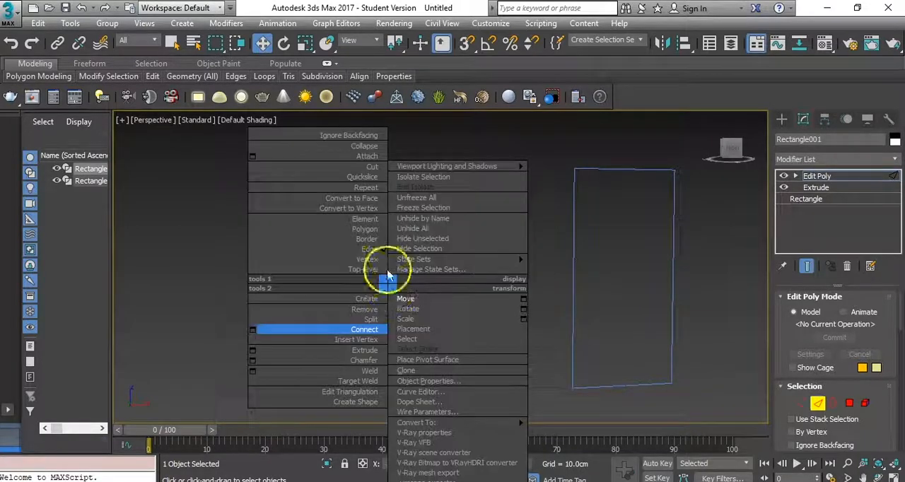
{"action": "left_click", "coordinate": [253, 330]}
{"action": "left_click", "coordinate": [446, 333]}
{"action": "left_click_drag", "start_coordinate": [461, 237], "coordinate": [461, 266]}
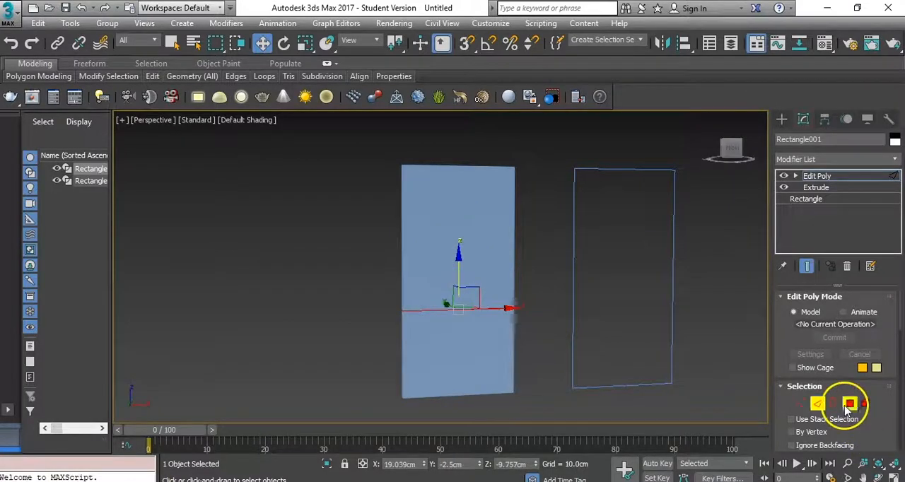
- Inset the upper and lower front faces individually with the By Polygon option, by about 9.5 cm
{"action": "left_click", "coordinate": [849, 403]}
{"action": "left_click", "coordinate": [461, 272]}
{"action": "left_click", "coordinate": [471, 370], "text": "ctrl"}
{"action": "right_click", "coordinate": [471, 290]}
{"action": "left_click", "coordinate": [343, 335]}
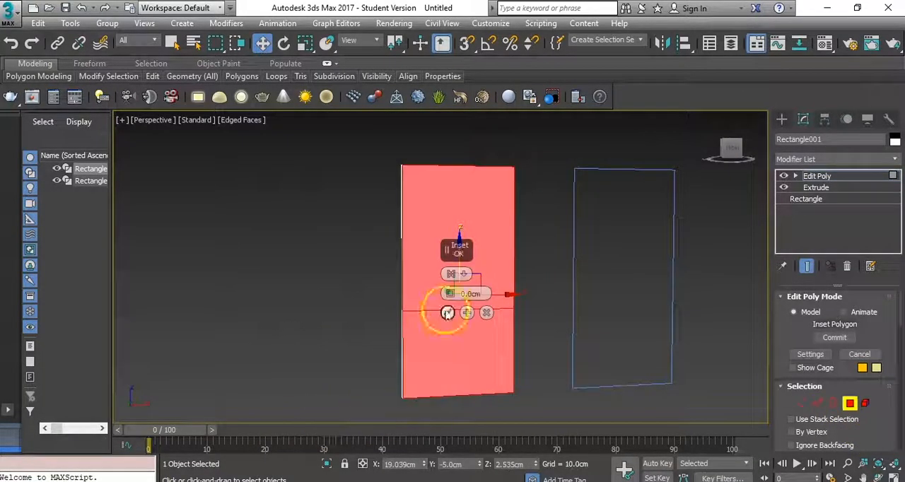
{"action": "mouse_move", "coordinate": [449, 295]}
{"action": "left_mouse_down"}
{"action": "mouse_move", "coordinate": [453, 272]}
{"action": "mouse_move", "coordinate": [451, 283]}
{"action": "left_mouse_up"}
{"action": "left_click", "coordinate": [464, 274]}
{"action": "left_click", "coordinate": [485, 299]}
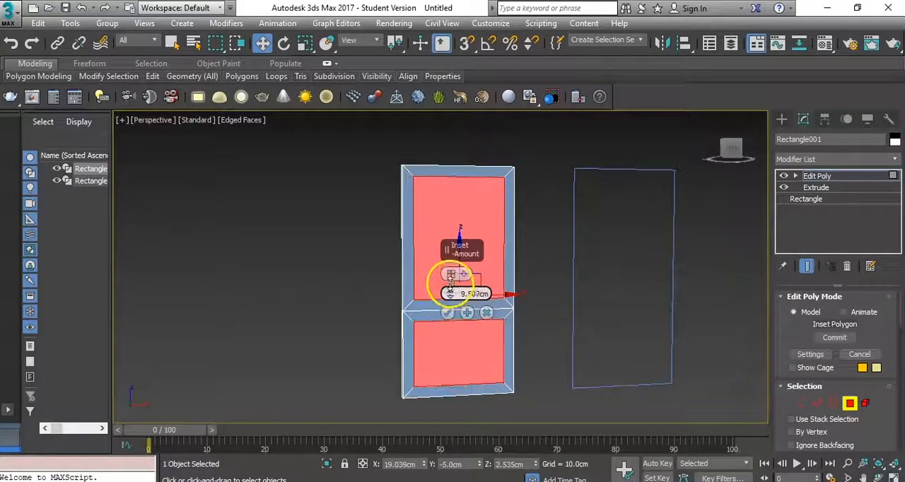
{"action": "left_click", "coordinate": [451, 313]}
- Bevel both inset faces into the door with a height of about -1.36 cm and an outline of about -3.73 cm
{"action": "scroll", "coordinate": [437, 343], "scroll_direction": "up", "scroll_amount": 4}
{"action": "middle_click_drag", "start_coordinate": [474, 357], "coordinate": [457, 306]}
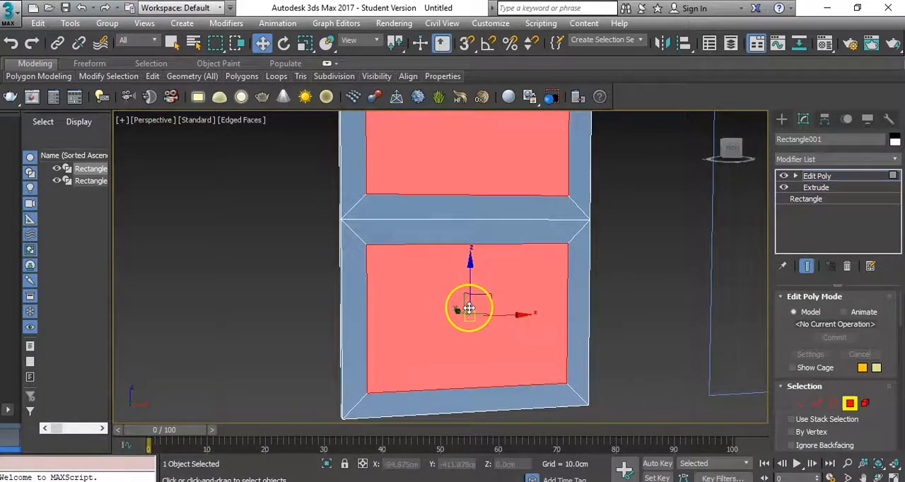
{"action": "right_click", "coordinate": [464, 284]}
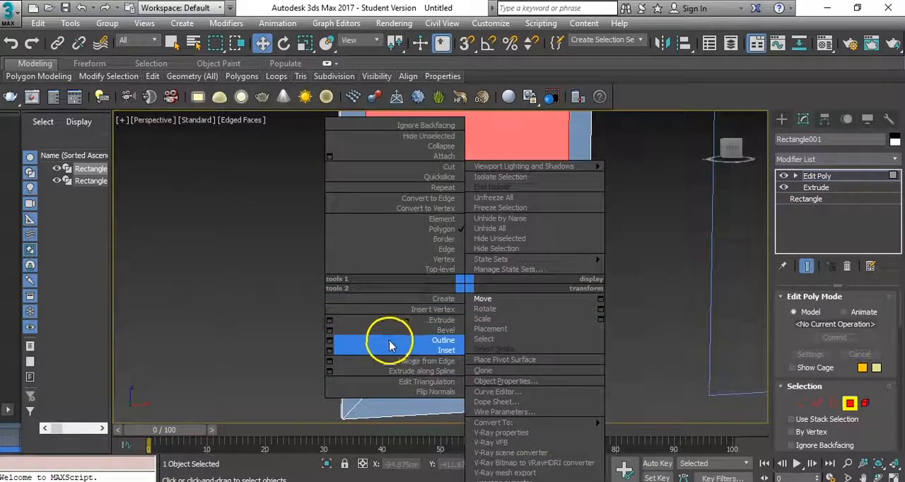
{"action": "left_click", "coordinate": [330, 330]}
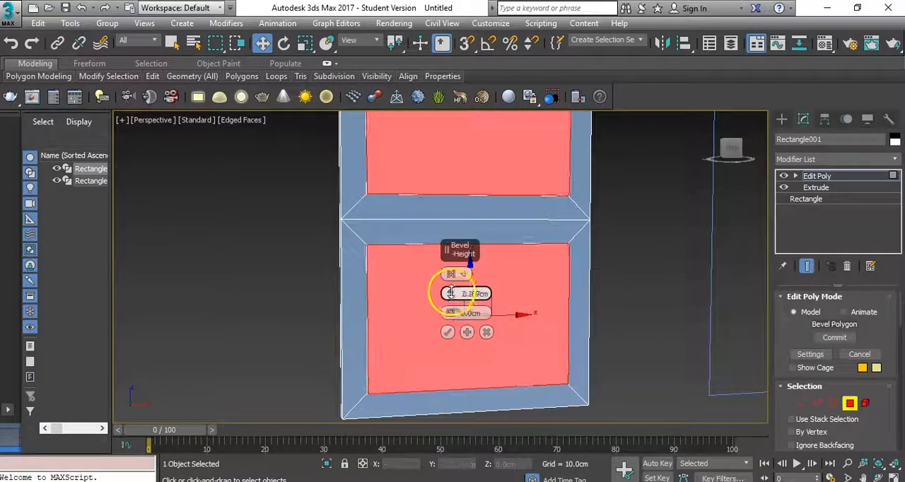
{"action": "left_click_drag", "start_coordinate": [453, 302], "coordinate": [449, 339]}
{"action": "middle_click_drag", "start_coordinate": [406, 334], "coordinate": [457, 315], "text": "alt"}
{"action": "left_click_drag", "start_coordinate": [451, 314], "coordinate": [452, 297]}
{"action": "mouse_move", "coordinate": [476, 407]}
{"action": "left_mouse_down"}
{"action": "mouse_move", "coordinate": [482, 276]}
{"action": "mouse_move", "coordinate": [484, 282]}
{"action": "left_mouse_up"}
{"action": "middle_click_drag", "start_coordinate": [419, 284], "coordinate": [428, 220], "text": "alt"}
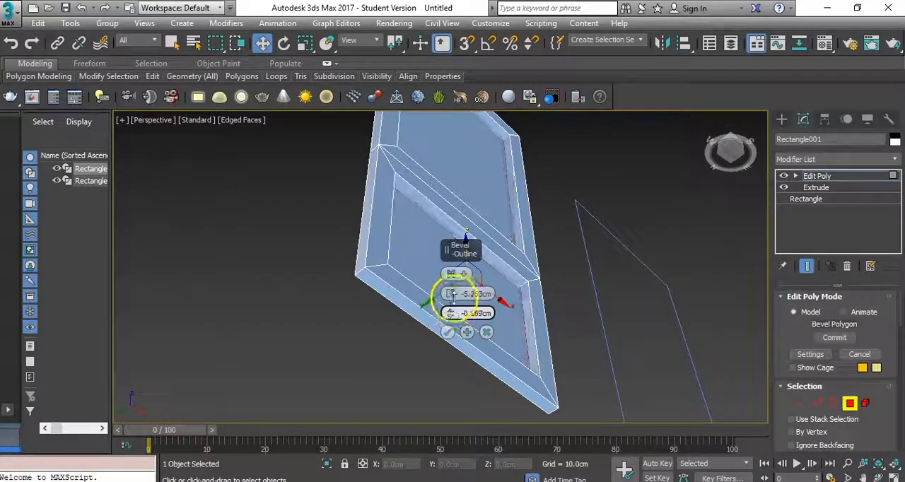
{"action": "middle_click_drag", "start_coordinate": [402, 254], "coordinate": [378, 313], "text": "alt"}
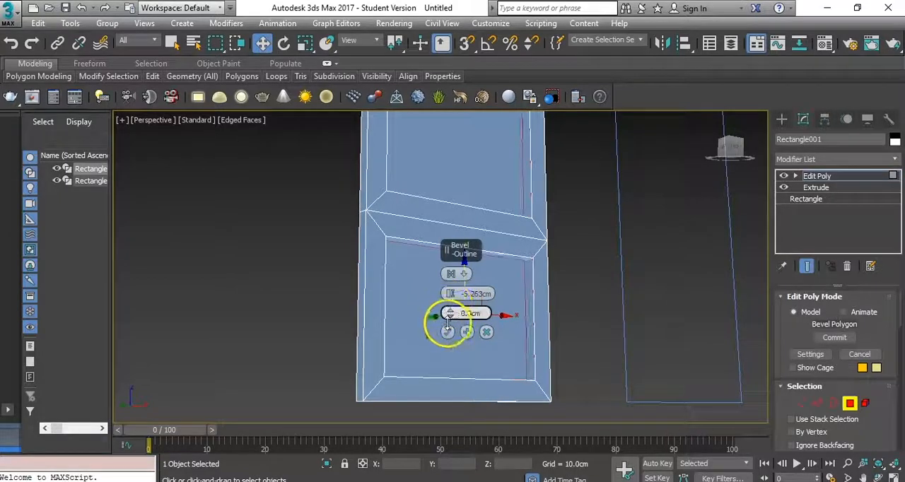
{"action": "left_click_drag", "start_coordinate": [450, 294], "coordinate": [450, 276]}
{"action": "middle_click_drag", "start_coordinate": [395, 296], "coordinate": [415, 268], "text": "alt"}
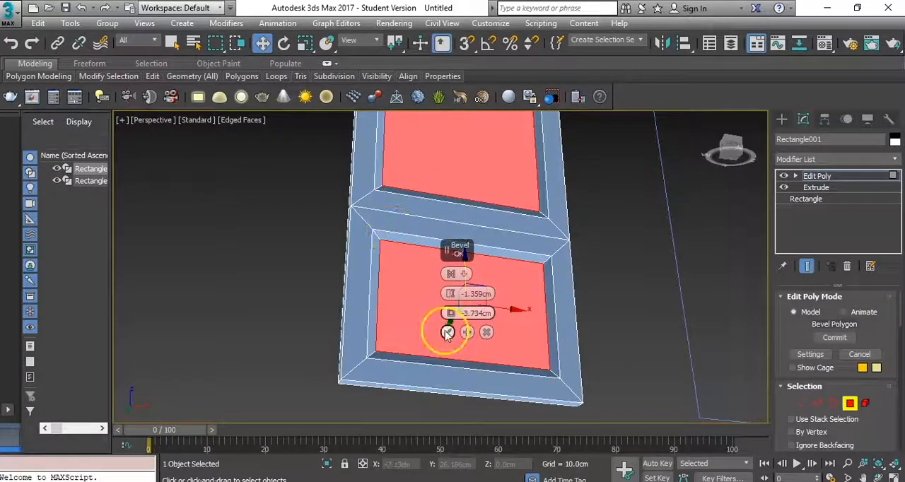
- Select the outer border edges of the upper and lower beveled recesses in edge mode
{"action": "middle_click_drag", "start_coordinate": [427, 301], "coordinate": [401, 340], "text": "alt"}
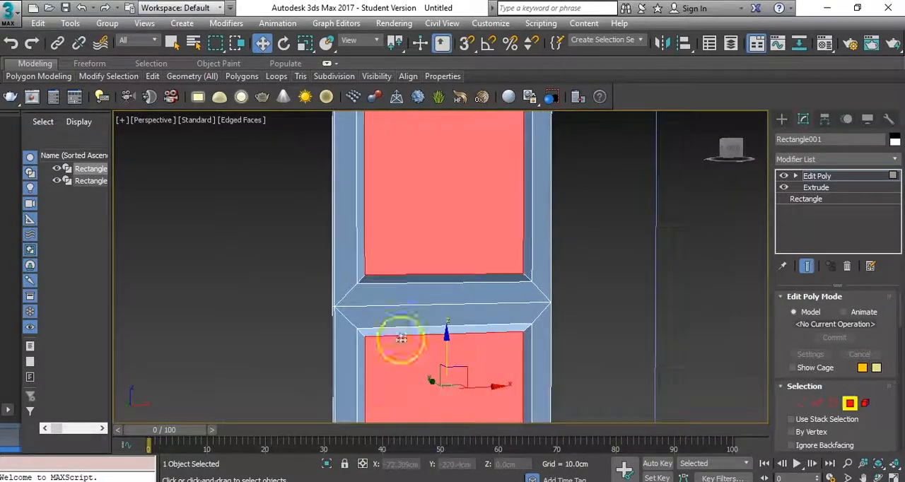
{"action": "left_click", "coordinate": [393, 287]}
{"action": "left_click", "coordinate": [819, 404]}
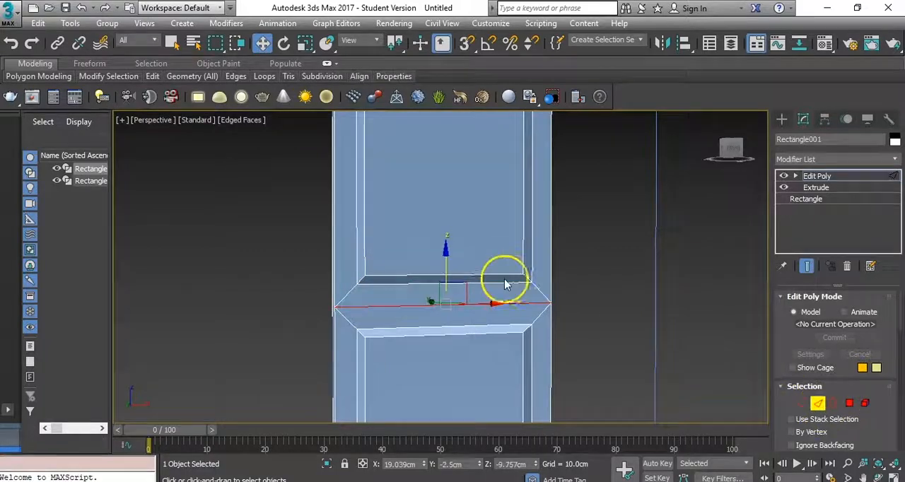
{"action": "left_click", "coordinate": [356, 248], "text": "ctrl"}
{"action": "scroll", "coordinate": [414, 195], "scroll_direction": "up", "scroll_amount": 3}
{"action": "middle_click_drag", "start_coordinate": [412, 120], "coordinate": [410, 448]}
{"action": "left_click", "coordinate": [348, 208], "text": "ctrl"}
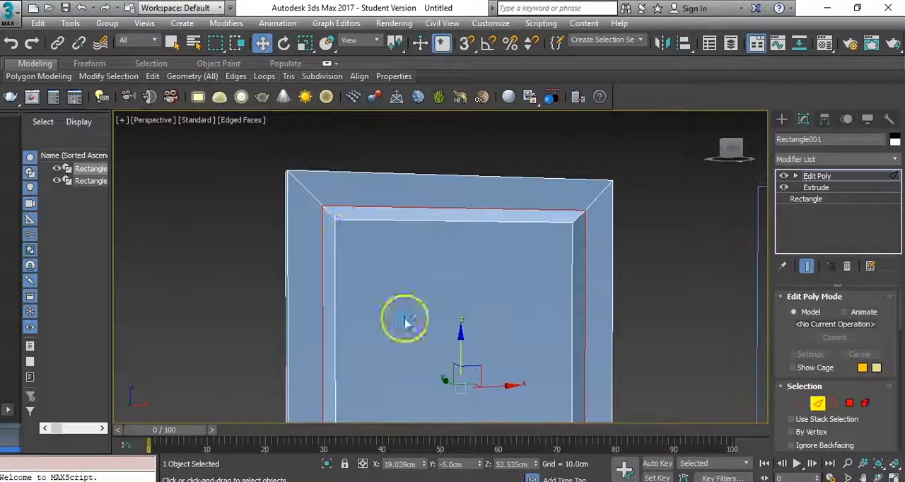
{"action": "scroll", "coordinate": [436, 262], "scroll_direction": "down", "scroll_amount": 5}
{"action": "scroll", "coordinate": [436, 248], "scroll_direction": "up", "scroll_amount": 6}
{"action": "scroll", "coordinate": [434, 228], "scroll_direction": "down", "scroll_amount": 2}
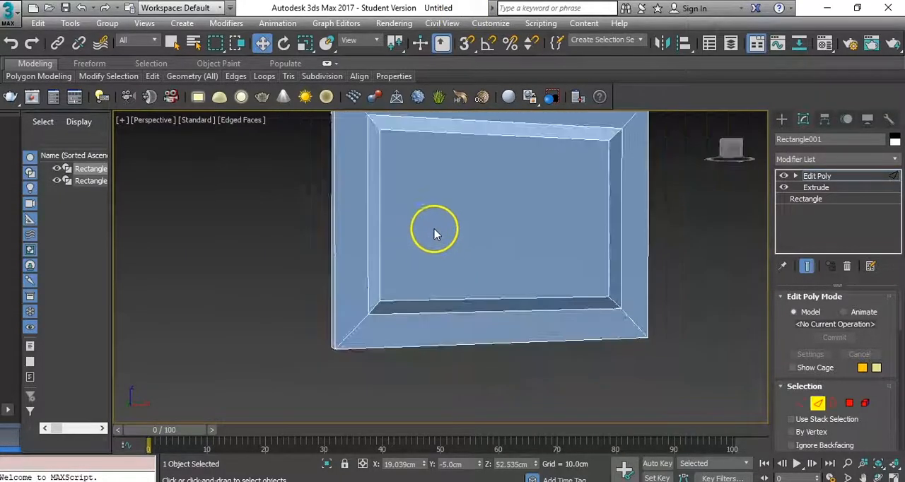
{"action": "scroll", "coordinate": [416, 332], "scroll_direction": "down", "scroll_amount": 1}
{"action": "left_click", "coordinate": [404, 235], "text": "ctrl"}
{"action": "left_click", "coordinate": [374, 272], "text": "ctrl"}
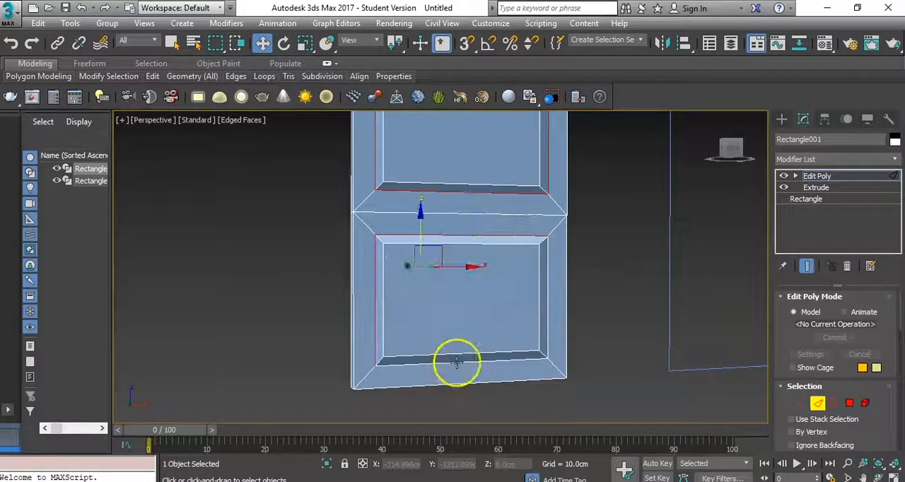
{"action": "scroll", "coordinate": [549, 319], "scroll_direction": "up", "scroll_amount": 4}
{"action": "right_click", "coordinate": [438, 264]}
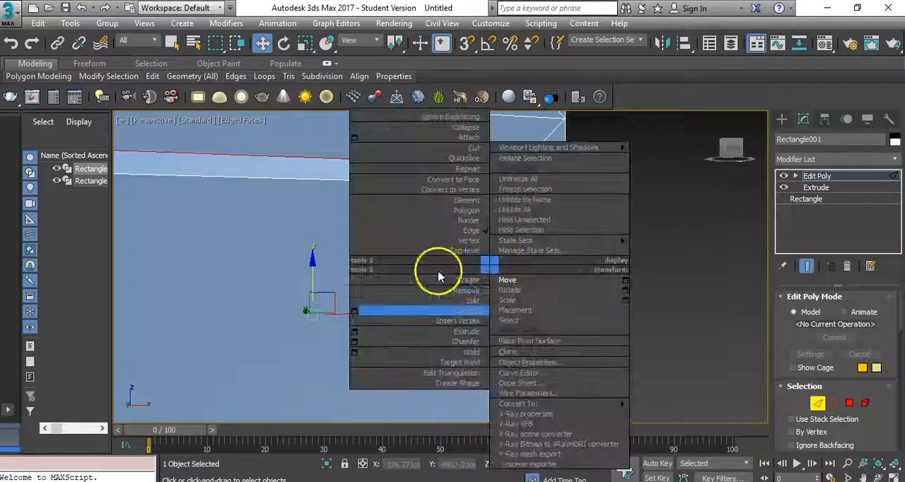
{"action": "left_click", "coordinate": [384, 292]}
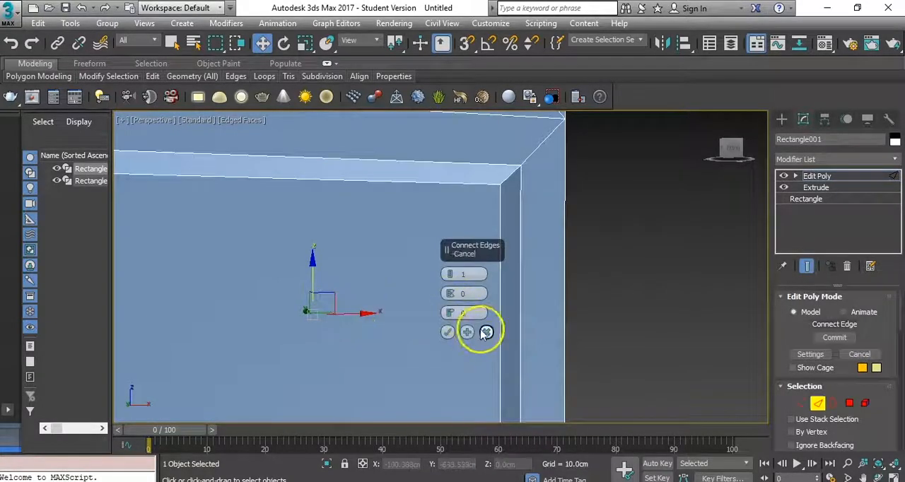
{"action": "left_click", "coordinate": [485, 332]}
- Chamfer the selected recess border edges by 2 cm
{"action": "right_click", "coordinate": [465, 286]}
{"action": "left_click", "coordinate": [341, 367]}
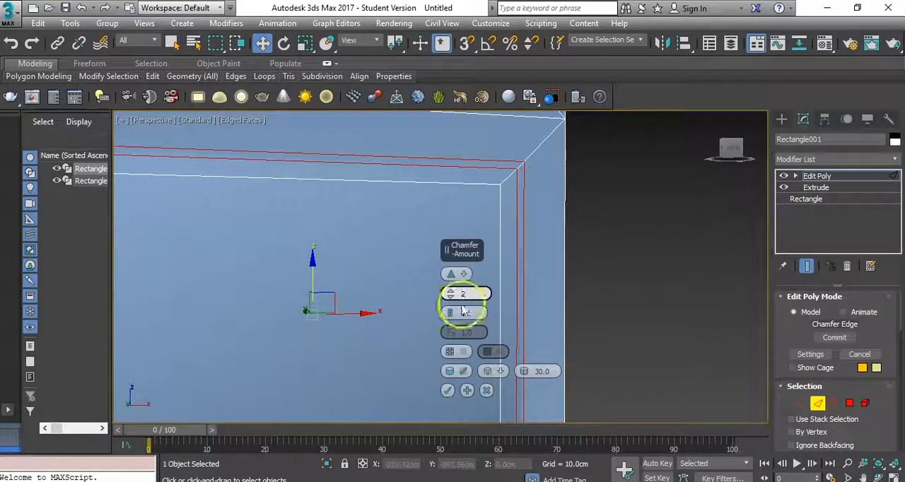
{"action": "key", "text": "Return"}
{"action": "left_click", "coordinate": [449, 395]}
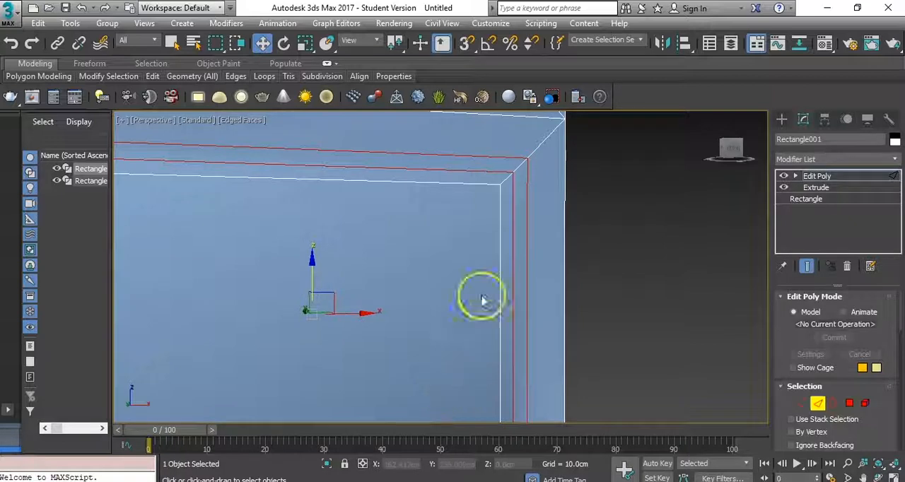
- Connect the ring of short corner edges between the chamfer and the recessed face on both panels, adding an edge loop
{"action": "left_click", "coordinate": [521, 165]}
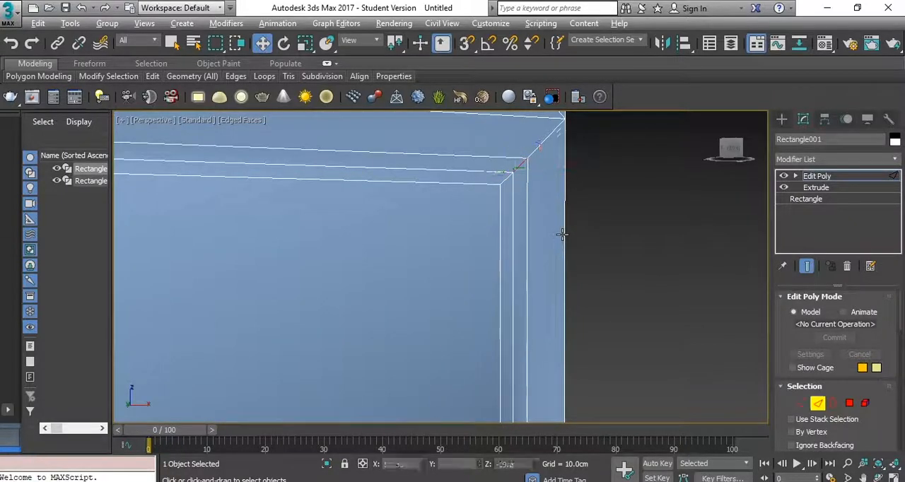
{"action": "scroll", "coordinate": [562, 235], "scroll_direction": "down", "scroll_amount": 5}
{"action": "scroll", "coordinate": [509, 170], "scroll_direction": "up", "scroll_amount": 10}
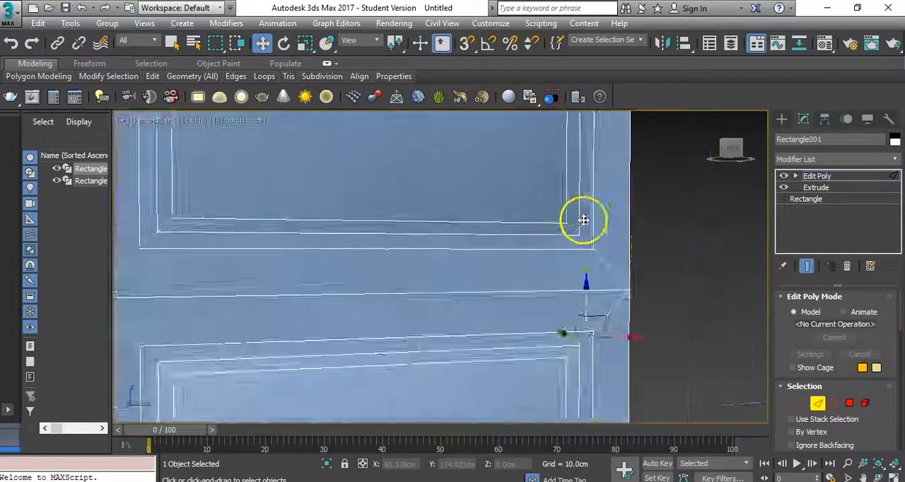
{"action": "scroll", "coordinate": [565, 228], "scroll_direction": "up", "scroll_amount": 3}
{"action": "left_click", "coordinate": [558, 238]}
{"action": "scroll", "coordinate": [780, 364], "scroll_direction": "down", "scroll_amount": 5}
{"action": "left_click", "coordinate": [804, 364]}
{"action": "scroll", "coordinate": [577, 306], "scroll_direction": "down", "scroll_amount": 3}
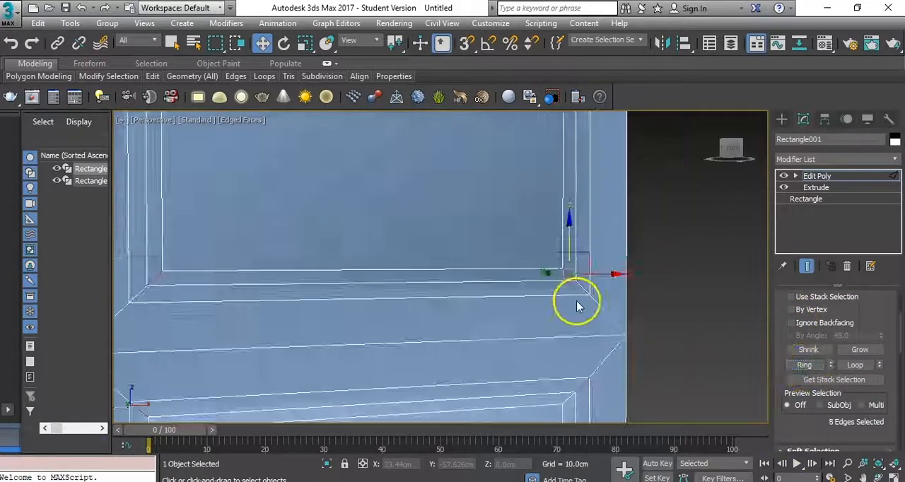
{"action": "scroll", "coordinate": [577, 305], "scroll_direction": "down", "scroll_amount": 2}
{"action": "right_click", "coordinate": [399, 283]}
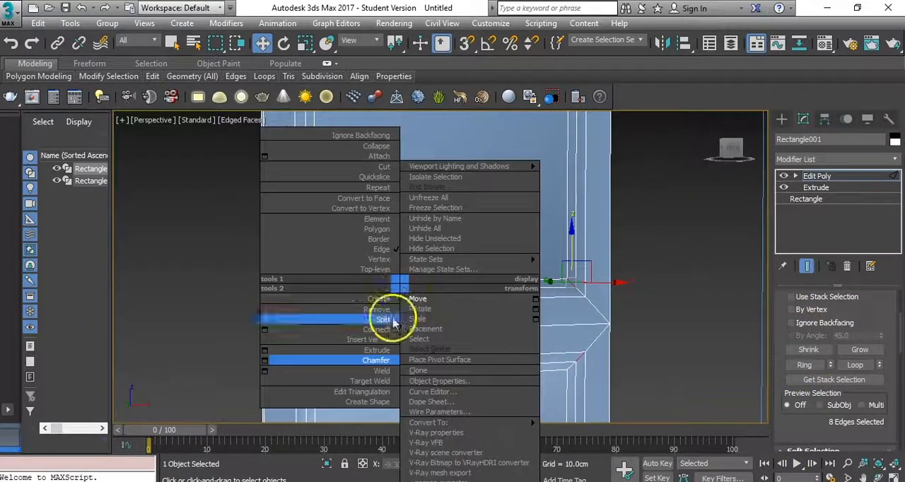
{"action": "left_click", "coordinate": [264, 330]}
{"action": "left_click", "coordinate": [447, 333]}
- Connect the ring of short corner edges across the outer border chamfer of both recesses, adding another edge loop there
{"action": "middle_click_drag", "start_coordinate": [404, 323], "coordinate": [466, 453], "text": "alt"}
{"action": "left_click_drag", "start_coordinate": [406, 230], "coordinate": [404, 230]}
{"action": "middle_click_drag", "start_coordinate": [442, 311], "coordinate": [492, 347], "text": "alt"}
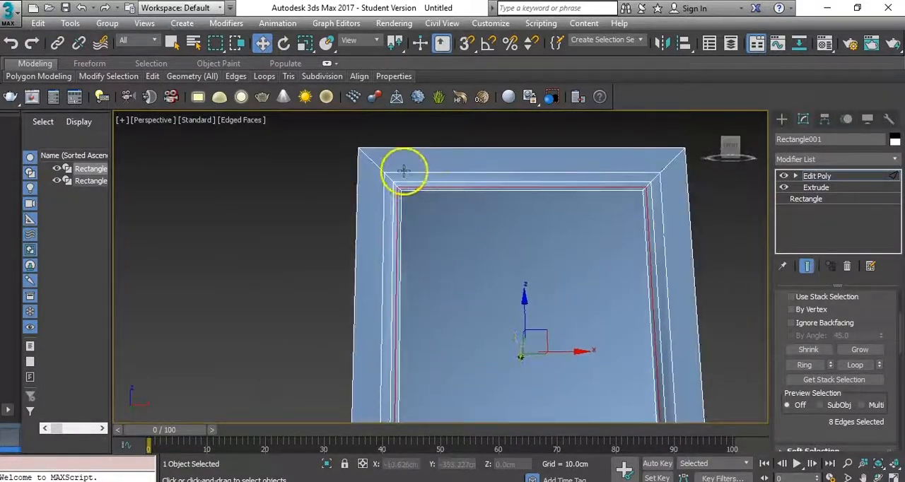
{"action": "scroll", "coordinate": [402, 181], "scroll_direction": "up", "scroll_amount": 4}
{"action": "middle_click_drag", "start_coordinate": [398, 200], "coordinate": [388, 238]}
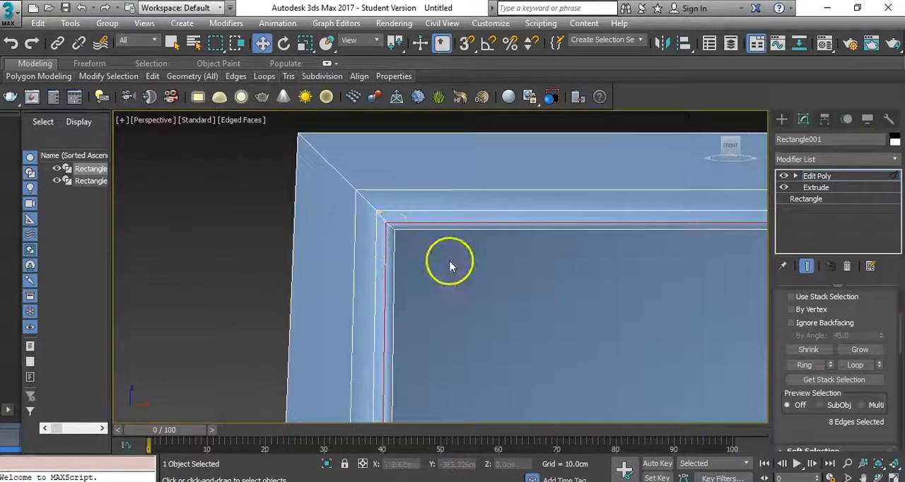
{"action": "scroll", "coordinate": [445, 262], "scroll_direction": "down", "scroll_amount": 1}
{"action": "scroll", "coordinate": [417, 261], "scroll_direction": "up", "scroll_amount": 2}
{"action": "scroll", "coordinate": [417, 261], "scroll_direction": "down", "scroll_amount": 1}
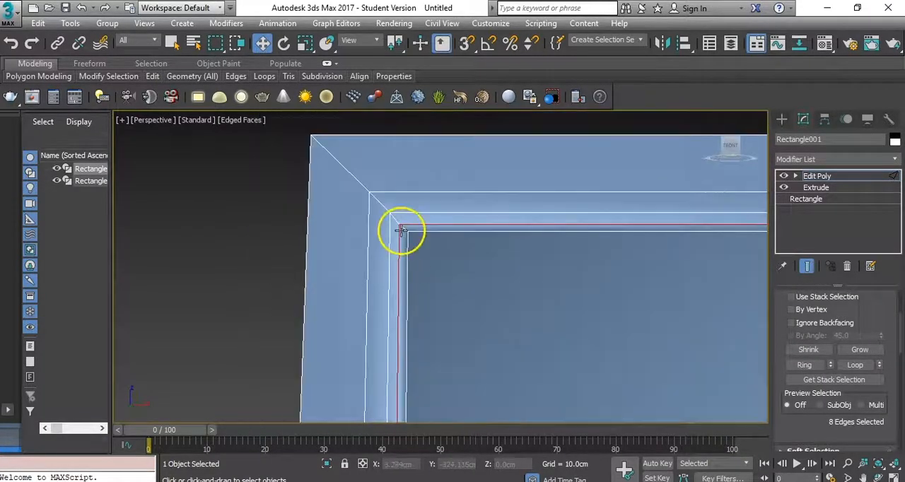
{"action": "left_click", "coordinate": [382, 206]}
{"action": "scroll", "coordinate": [470, 326], "scroll_direction": "down", "scroll_amount": 5}
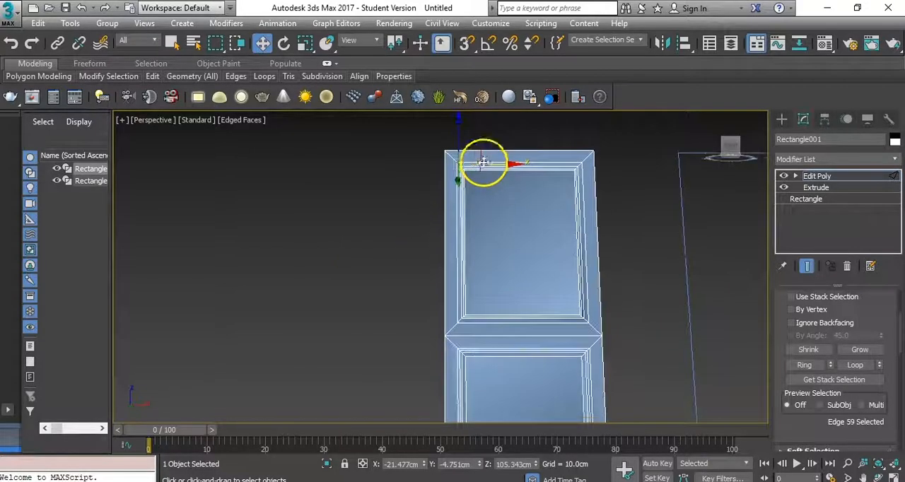
{"action": "scroll", "coordinate": [470, 352], "scroll_direction": "up", "scroll_amount": 5}
{"action": "left_click", "coordinate": [446, 330], "text": "ctrl"}
{"action": "middle_click_drag", "start_coordinate": [523, 324], "coordinate": [444, 254]}
{"action": "right_click", "coordinate": [443, 261]}
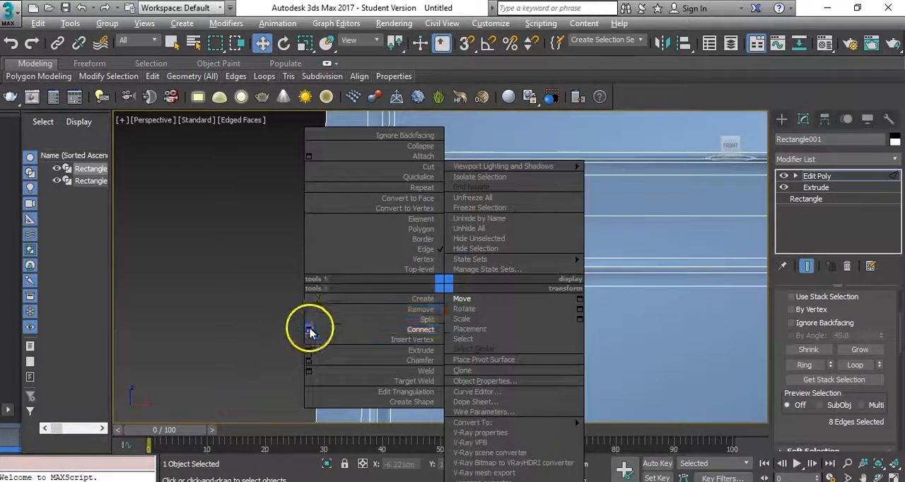
{"action": "left_click", "coordinate": [306, 323]}
{"action": "left_click", "coordinate": [446, 333]}
- Leave edge editing and hide the edge display to examine the shading of both door recesses
{"action": "middle_click_drag", "start_coordinate": [489, 327], "coordinate": [554, 355], "text": "alt"}
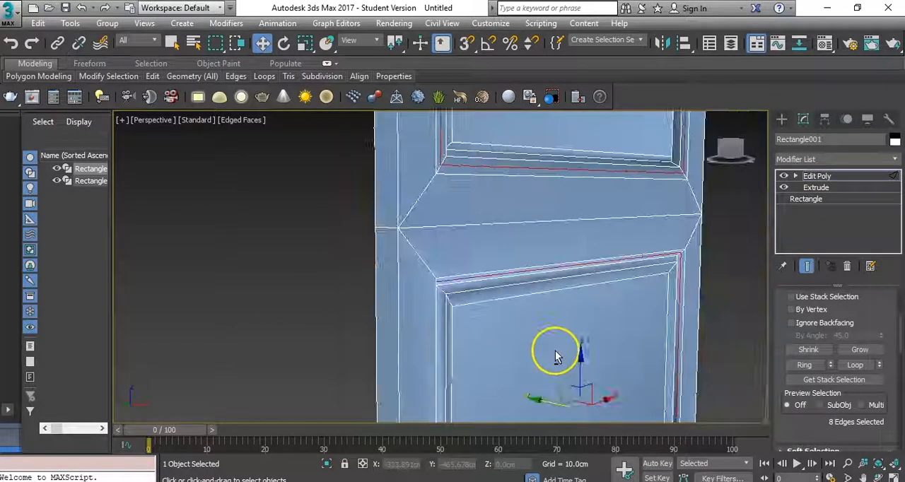
{"action": "middle_click_drag", "start_coordinate": [542, 403], "coordinate": [537, 401], "text": "alt"}
{"action": "left_click_drag", "start_coordinate": [536, 401], "coordinate": [534, 401]}
{"action": "left_click", "coordinate": [816, 176]}
{"action": "scroll", "coordinate": [523, 304], "scroll_direction": "down", "scroll_amount": 8}
{"action": "middle_click_drag", "start_coordinate": [528, 323], "coordinate": [469, 309], "text": "alt"}
{"action": "scroll", "coordinate": [563, 262], "scroll_direction": "up", "scroll_amount": 3}
{"action": "scroll", "coordinate": [562, 262], "scroll_direction": "up", "scroll_amount": 4}
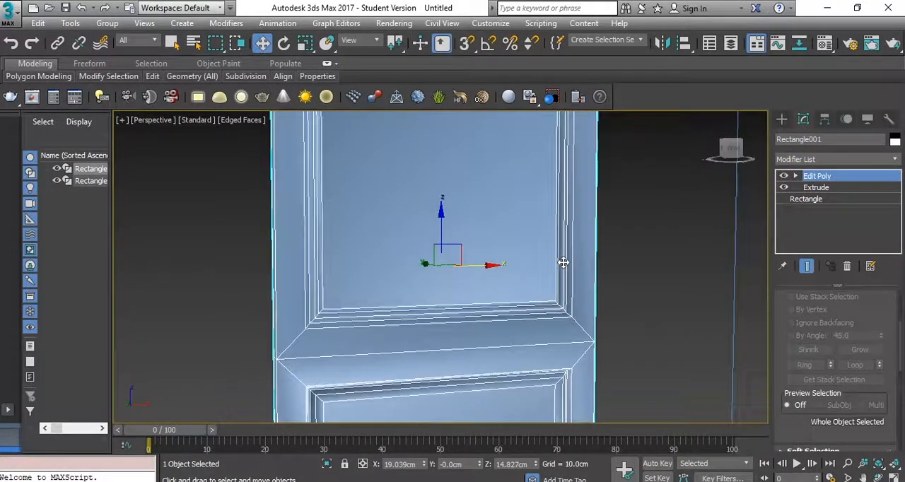
{"action": "key", "text": "F4"}
{"action": "scroll", "coordinate": [586, 280], "scroll_direction": "down", "scroll_amount": 3}
{"action": "middle_click_drag", "start_coordinate": [584, 319], "coordinate": [574, 185]}
- Select all polygons of the door and clear their smoothing groups so the faces shade flat
{"action": "left_click", "coordinate": [795, 176]}
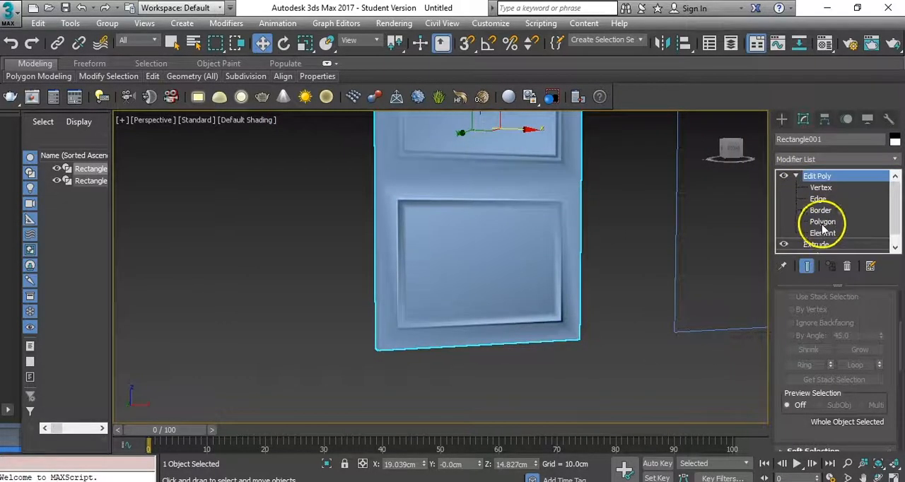
{"action": "left_click", "coordinate": [822, 221]}
{"action": "key", "text": "ctrl+a"}
{"action": "left_click_drag", "start_coordinate": [792, 437], "coordinate": [779, 31]}
{"action": "left_click_drag", "start_coordinate": [871, 435], "coordinate": [860, 159]}
{"action": "left_click", "coordinate": [859, 409]}
{"action": "left_click", "coordinate": [693, 364]}
{"action": "left_click", "coordinate": [815, 176]}
{"action": "middle_click_drag", "start_coordinate": [689, 309], "coordinate": [484, 53]}
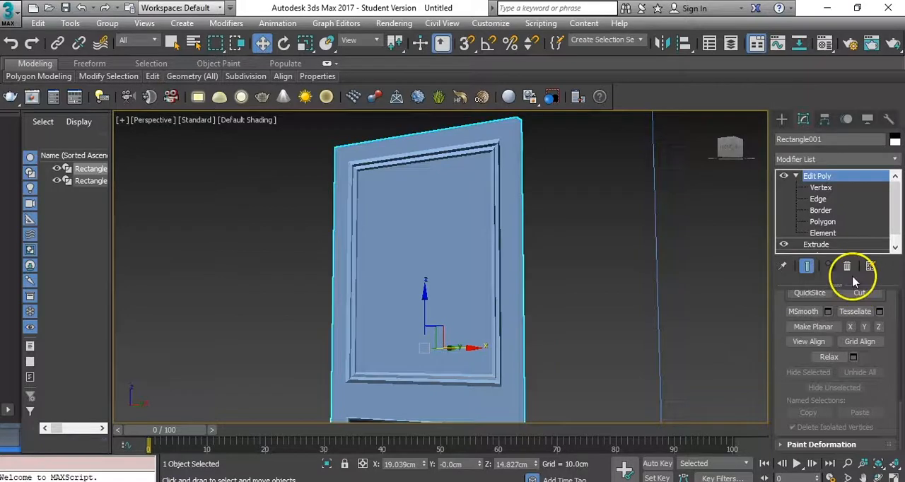
- Select the flat center faces of the upper and lower panels and inset them by about 3.226 cm
{"action": "left_click", "coordinate": [823, 222]}
{"action": "middle_click_drag", "start_coordinate": [491, 234], "coordinate": [527, 242], "text": "alt"}
{"action": "left_click", "coordinate": [459, 250]}
{"action": "middle_click_drag", "start_coordinate": [488, 325], "coordinate": [586, 191], "text": "alt"}
{"action": "left_click", "coordinate": [479, 317], "text": "ctrl"}
{"action": "right_click", "coordinate": [477, 283]}
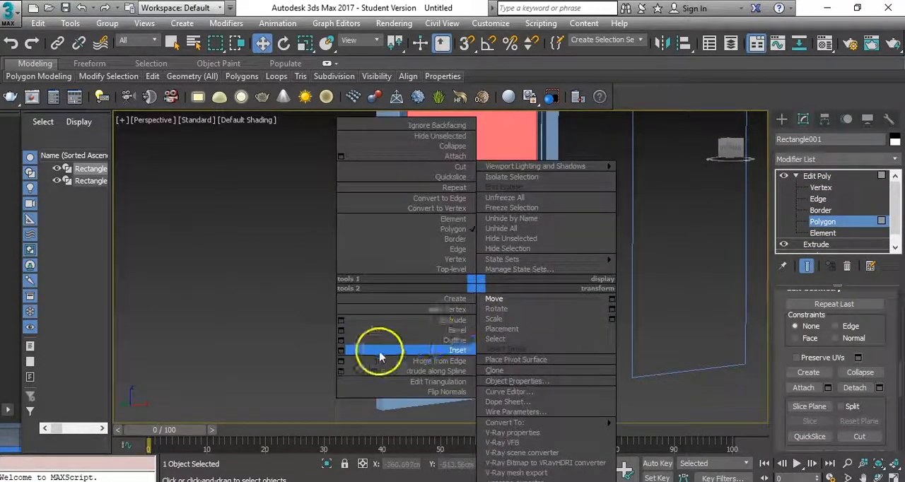
{"action": "left_click", "coordinate": [341, 350]}
{"action": "left_click_drag", "start_coordinate": [450, 297], "coordinate": [452, 318]}
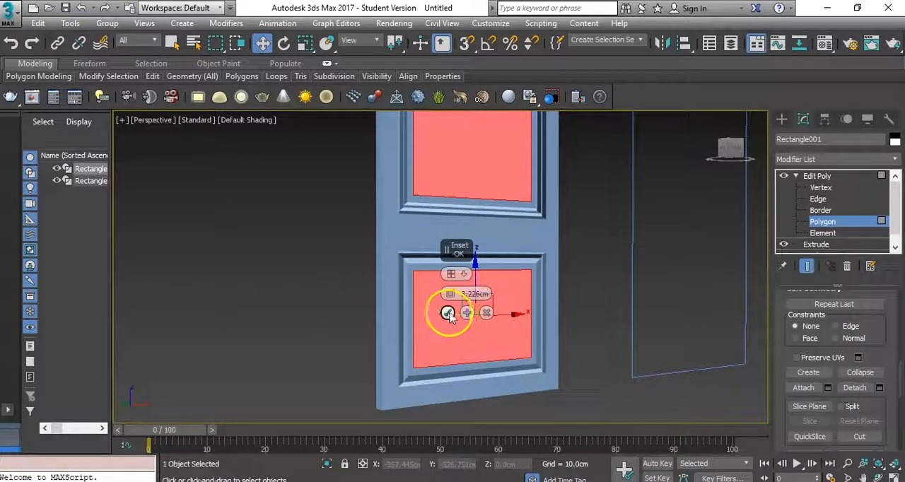
{"action": "left_click", "coordinate": [466, 313]}
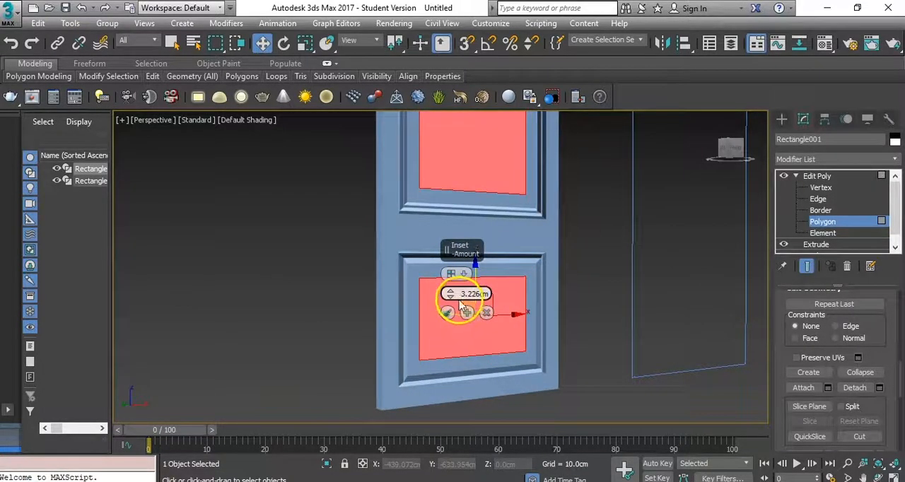
- Show the edges and inset both center faces twice more by about 0.68 cm each
{"action": "key", "text": "F4"}
{"action": "left_click_drag", "start_coordinate": [450, 292], "coordinate": [451, 295]}
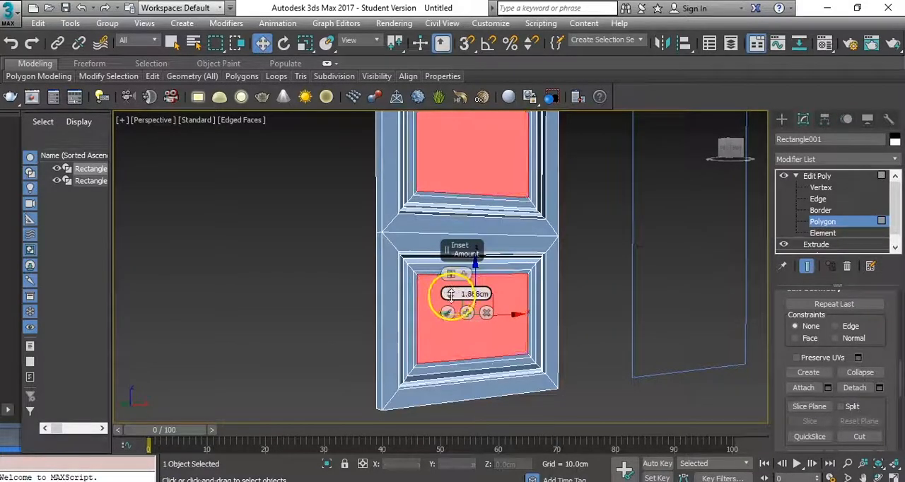
{"action": "middle_click_drag", "start_coordinate": [427, 239], "coordinate": [398, 285]}
{"action": "scroll", "coordinate": [398, 285], "scroll_direction": "up", "scroll_amount": 5}
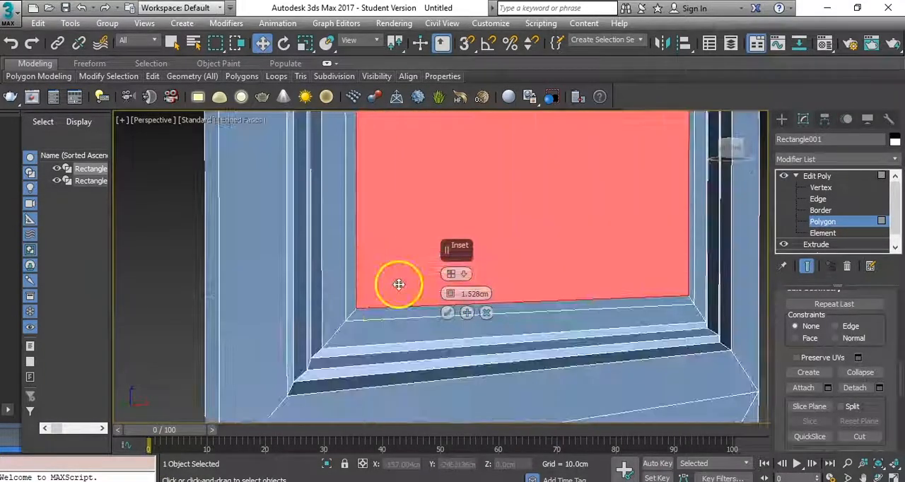
{"action": "left_click_drag", "start_coordinate": [452, 293], "coordinate": [452, 297]}
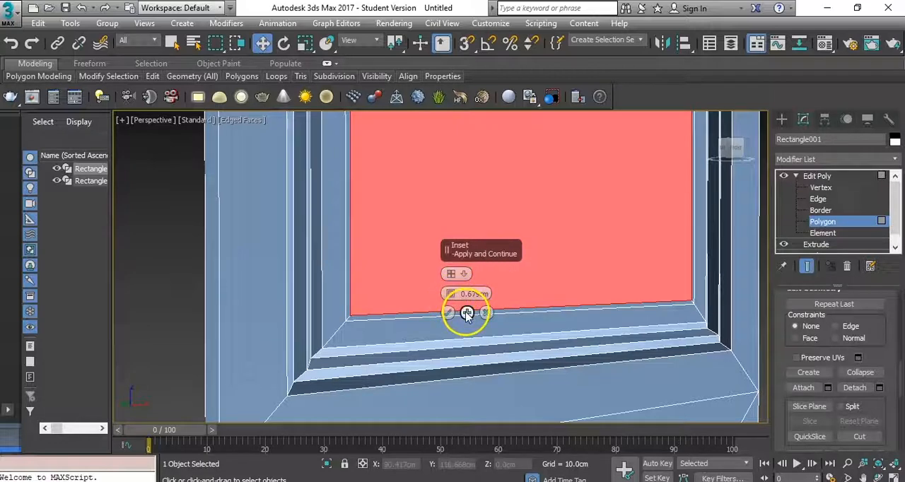
{"action": "left_click", "coordinate": [466, 313]}
{"action": "left_click", "coordinate": [448, 313]}
- Switch to edge editing and try to pick the middle line of the narrow insets on both panels
{"action": "left_click", "coordinate": [354, 311]}
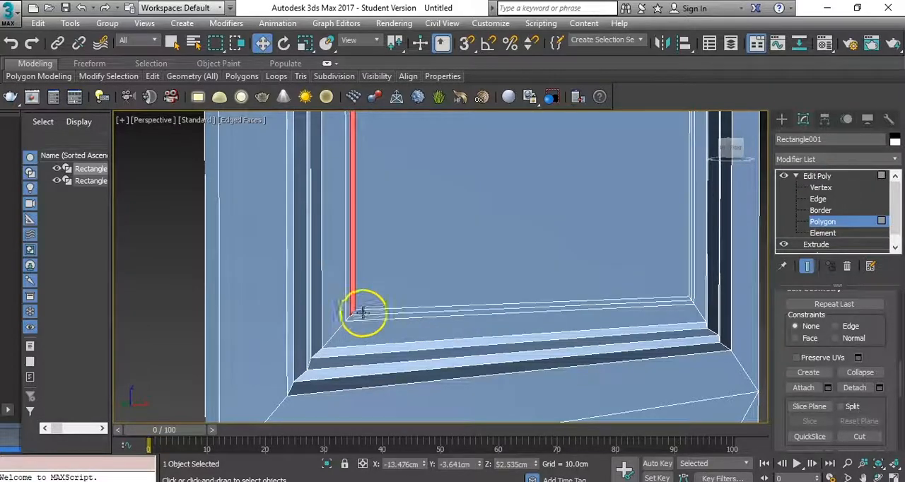
{"action": "left_click", "coordinate": [818, 198]}
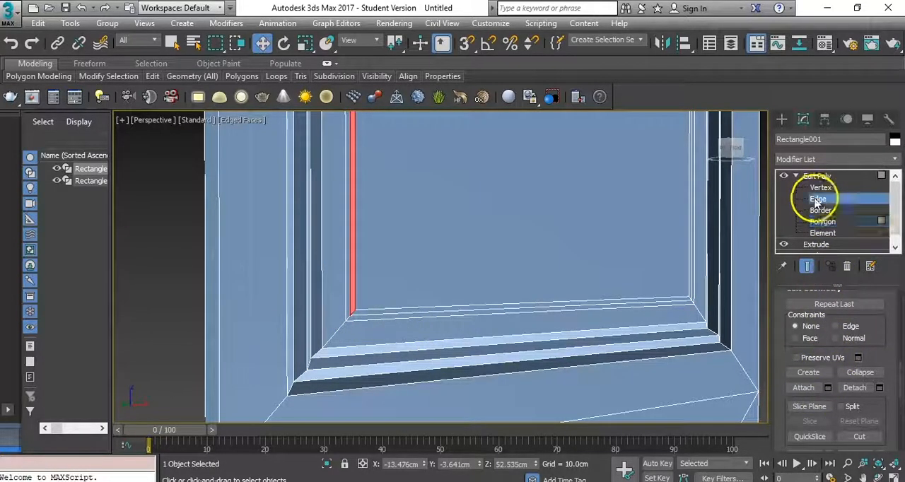
{"action": "left_click", "coordinate": [356, 311]}
{"action": "middle_click_drag", "start_coordinate": [354, 309], "coordinate": [339, 382]}
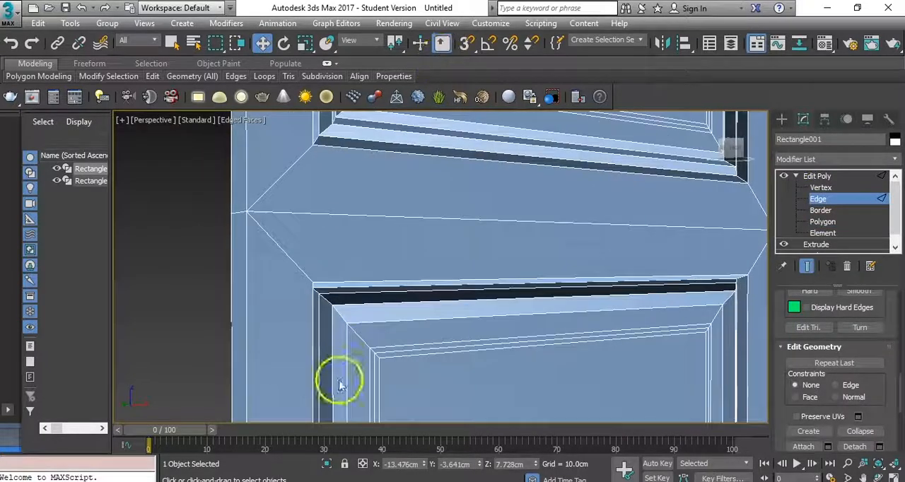
{"action": "middle_click_drag", "start_coordinate": [391, 367], "coordinate": [388, 445]}
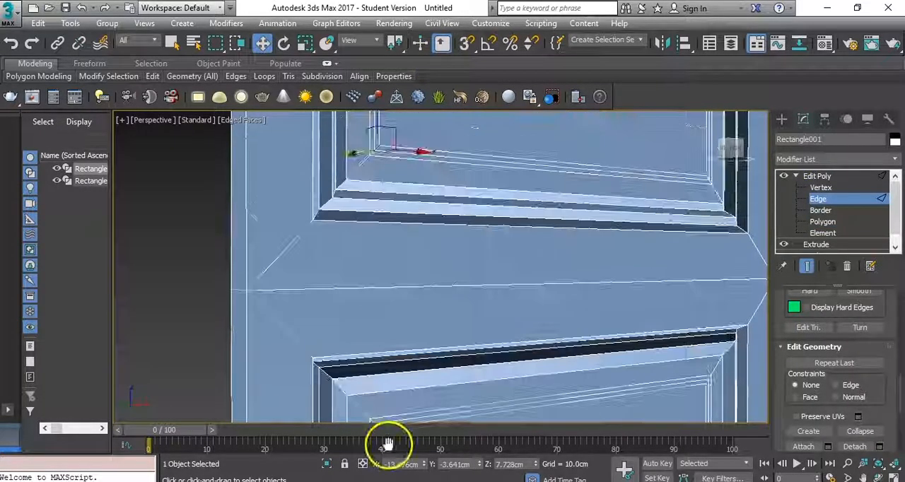
{"action": "scroll", "coordinate": [408, 149], "scroll_direction": "up", "scroll_amount": 5}
{"action": "scroll", "coordinate": [477, 186], "scroll_direction": "down", "scroll_amount": 6}
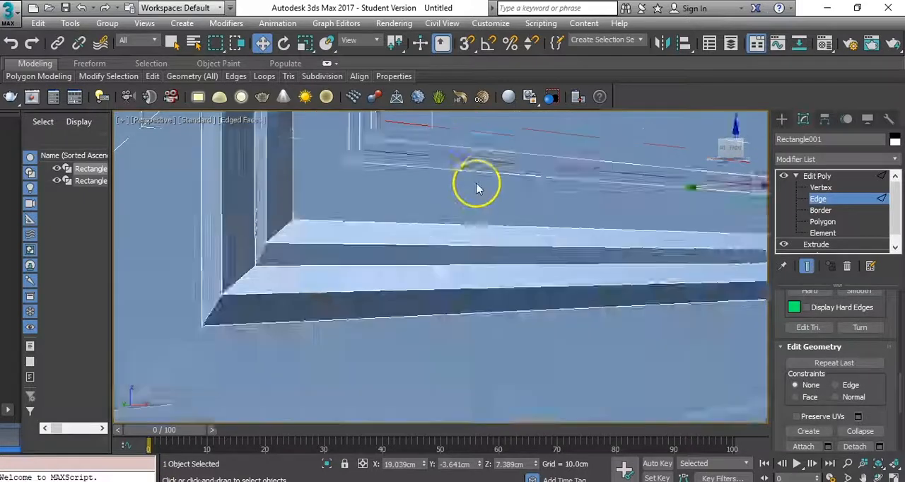
{"action": "left_click", "coordinate": [582, 411]}
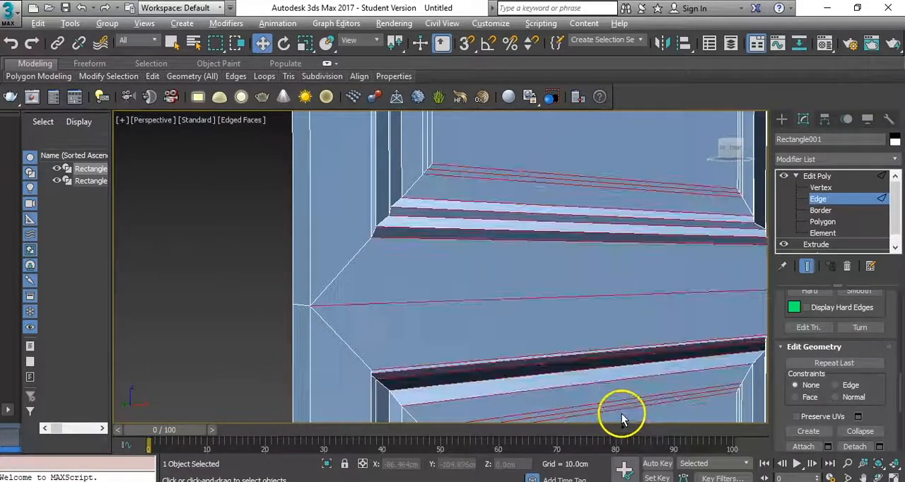
- Select the complete middle edge loops of the narrow insets around both panel centers
{"action": "left_click", "coordinate": [480, 173]}
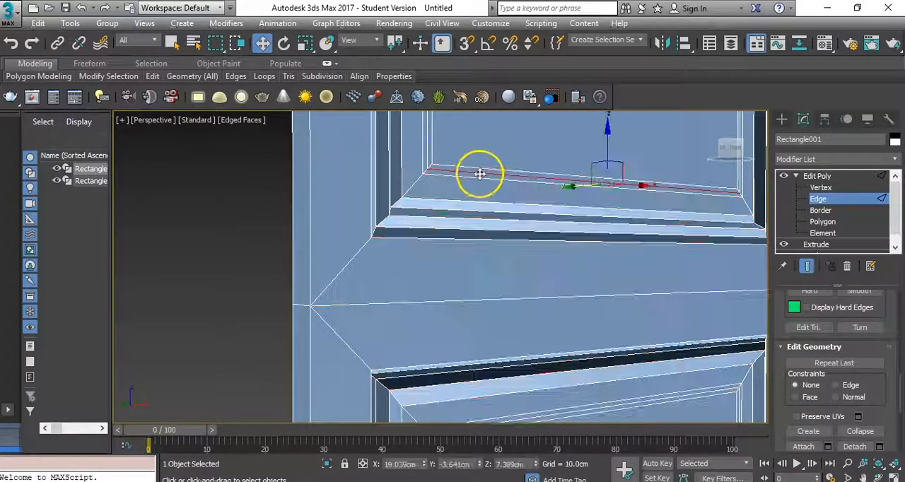
{"action": "left_click", "coordinate": [596, 409]}
{"action": "scroll", "coordinate": [892, 424], "scroll_direction": "down", "scroll_amount": 2}
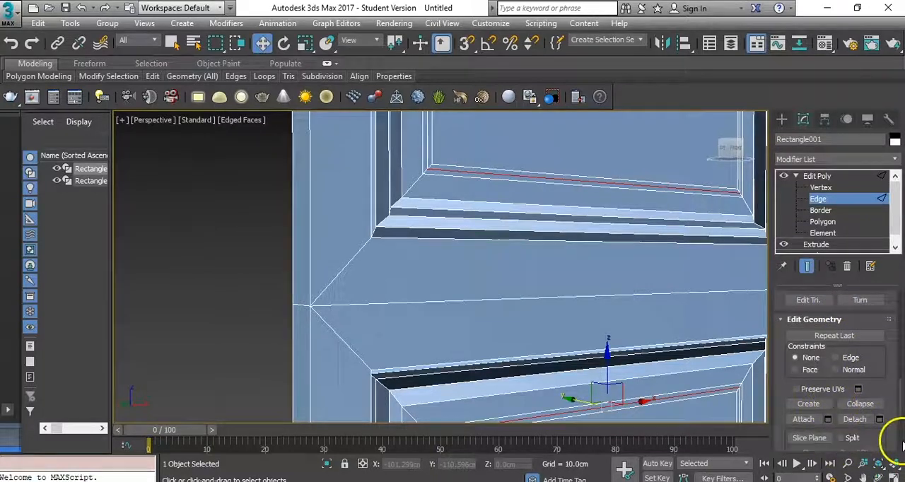
{"action": "left_click_drag", "start_coordinate": [874, 388], "coordinate": [879, 480]}
{"action": "left_click_drag", "start_coordinate": [883, 335], "coordinate": [884, 399]}
{"action": "scroll", "coordinate": [883, 399], "scroll_direction": "up", "scroll_amount": 4}
{"action": "left_click", "coordinate": [855, 347]}
- Extrude the selected edge loops with a height of about -1.358 cm and a width of 0 cm
{"action": "right_click", "coordinate": [537, 175]}
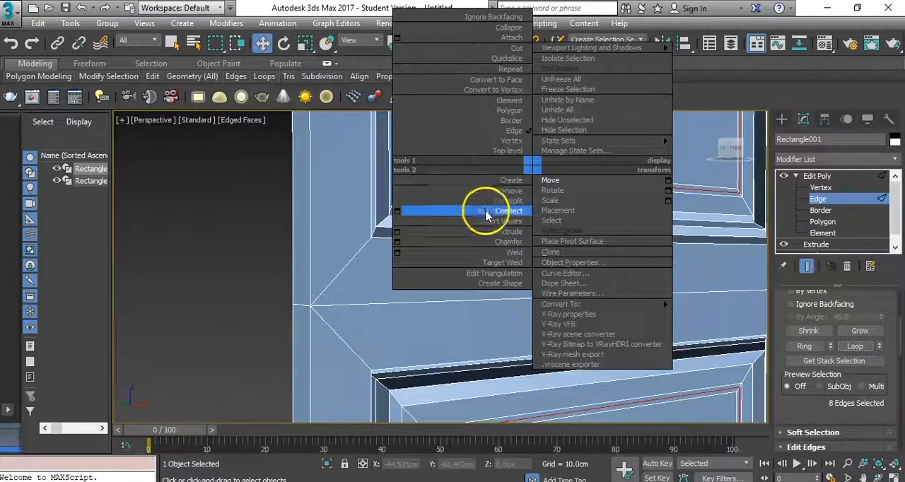
{"action": "left_click", "coordinate": [397, 232]}
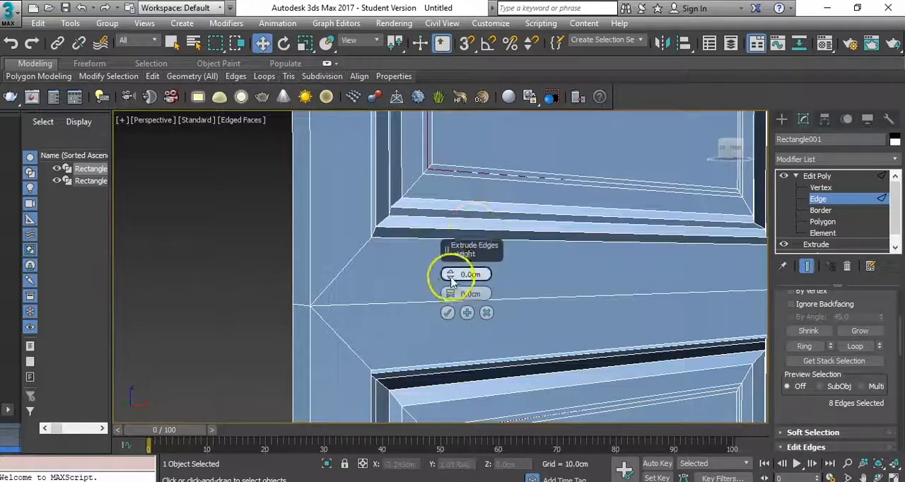
{"action": "left_click_drag", "start_coordinate": [452, 273], "coordinate": [453, 279]}
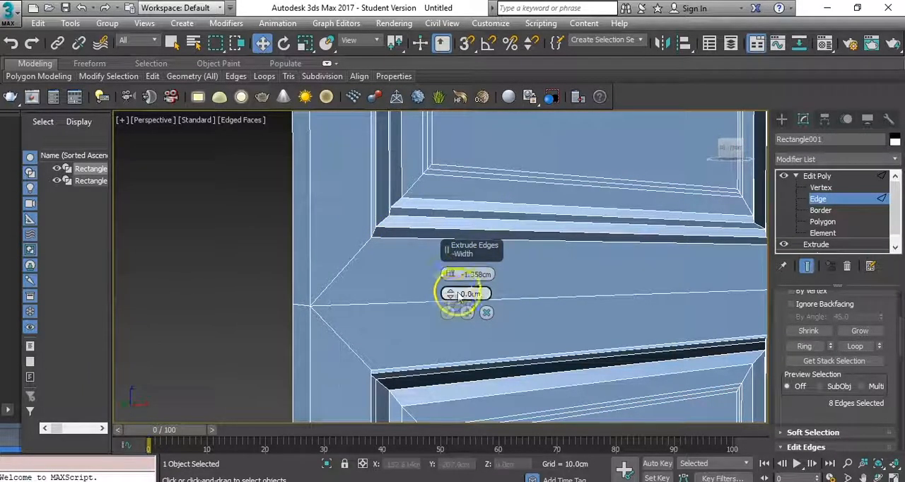
{"action": "left_click", "coordinate": [447, 313]}
{"action": "scroll", "coordinate": [502, 254], "scroll_direction": "down", "scroll_amount": 2}
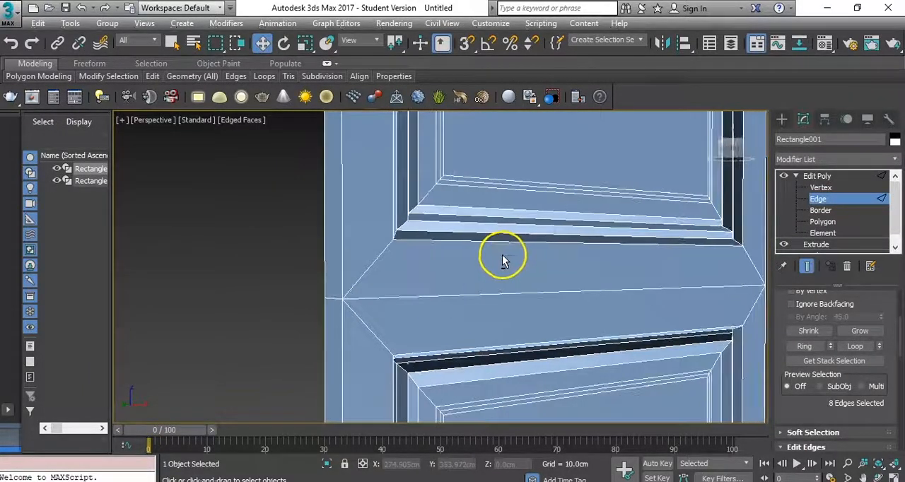
- Reselect the middle inset edge loops on both panels and shift them slightly along Y, with a last adjustment of about -0.094 cm
{"action": "left_click", "coordinate": [499, 183]}
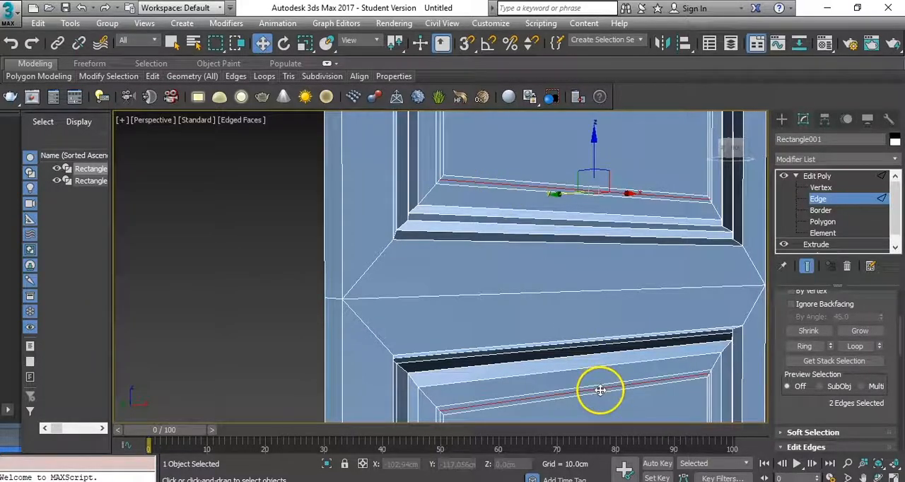
{"action": "left_click", "coordinate": [855, 346]}
{"action": "middle_click_drag", "start_coordinate": [651, 271], "coordinate": [384, 429], "text": "alt"}
{"action": "middle_click_drag", "start_coordinate": [432, 367], "coordinate": [447, 440]}
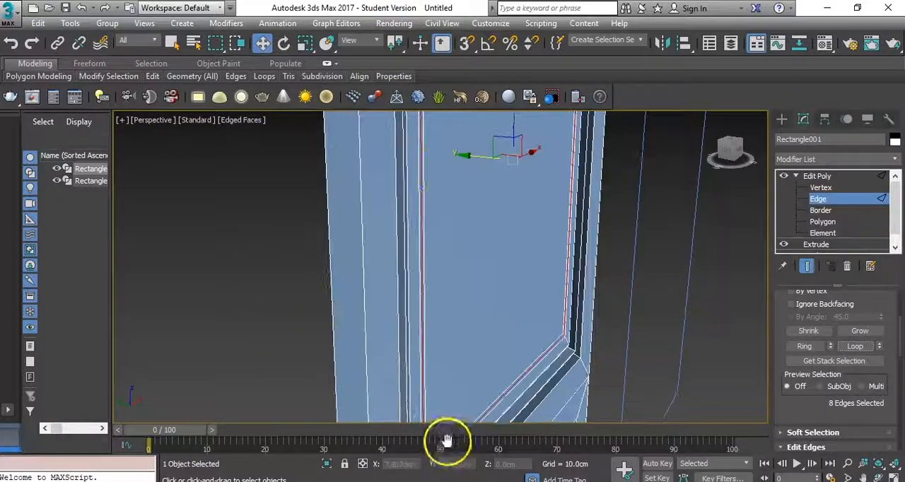
{"action": "left_click_drag", "start_coordinate": [468, 153], "coordinate": [465, 154]}
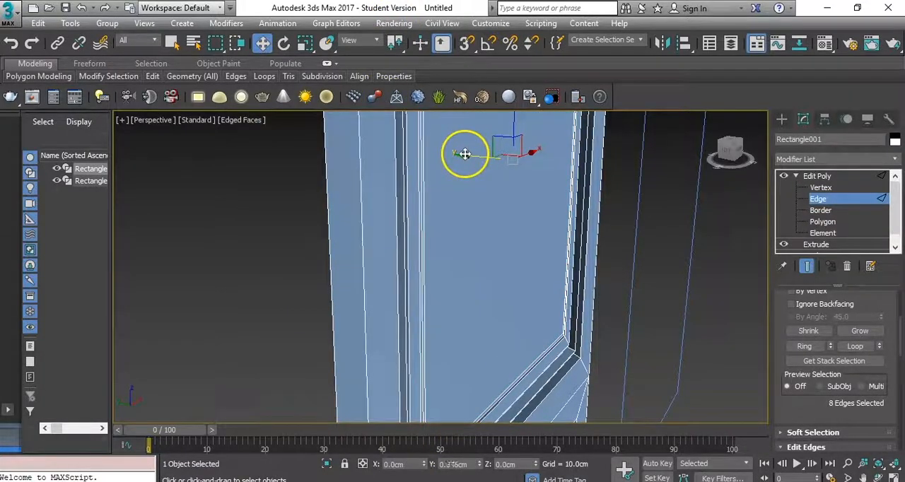
{"action": "scroll", "coordinate": [462, 233], "scroll_direction": "up", "scroll_amount": 5}
{"action": "left_click_drag", "start_coordinate": [548, 149], "coordinate": [549, 149]}
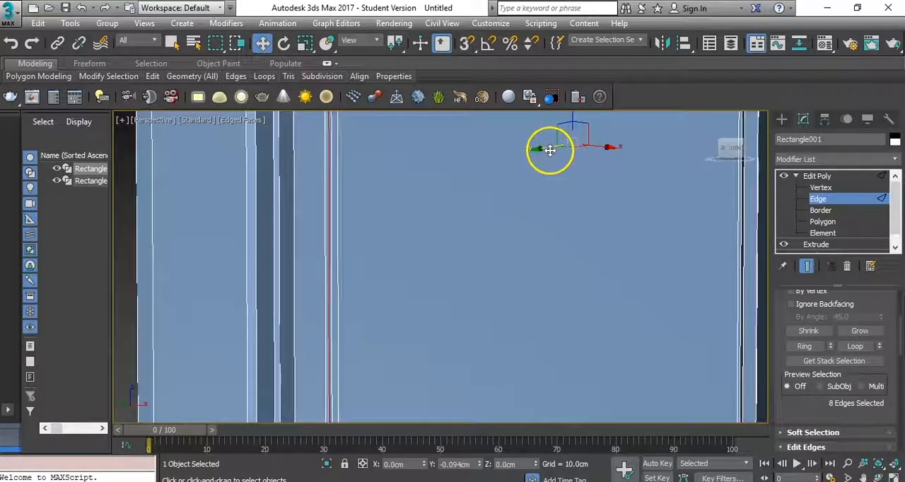
- Chamfer the selected inset loops by about 0.06 cm, leave edge editing and deselect the door
{"action": "right_click", "coordinate": [465, 226]}
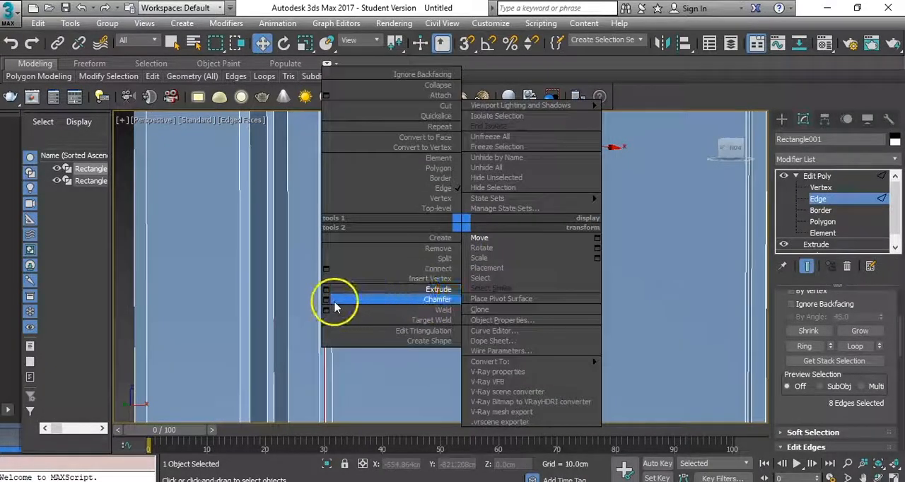
{"action": "left_click", "coordinate": [330, 305]}
{"action": "right_click", "coordinate": [451, 293]}
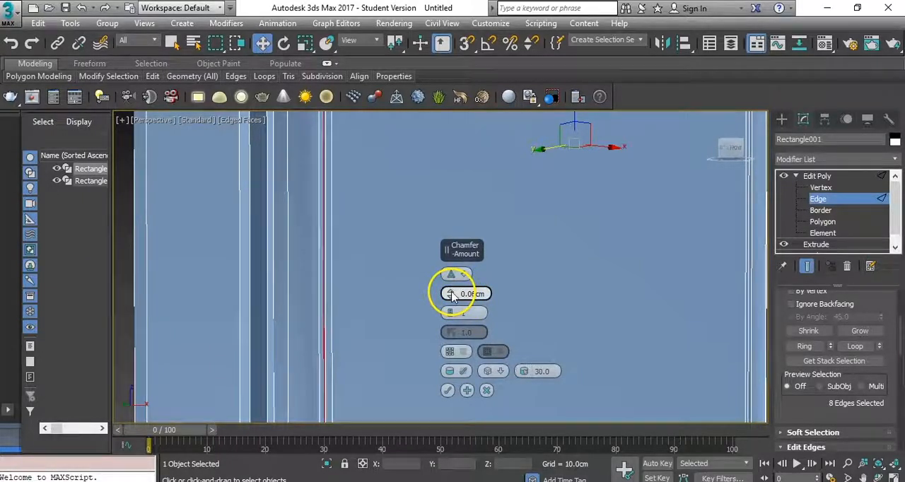
{"action": "left_click", "coordinate": [447, 390]}
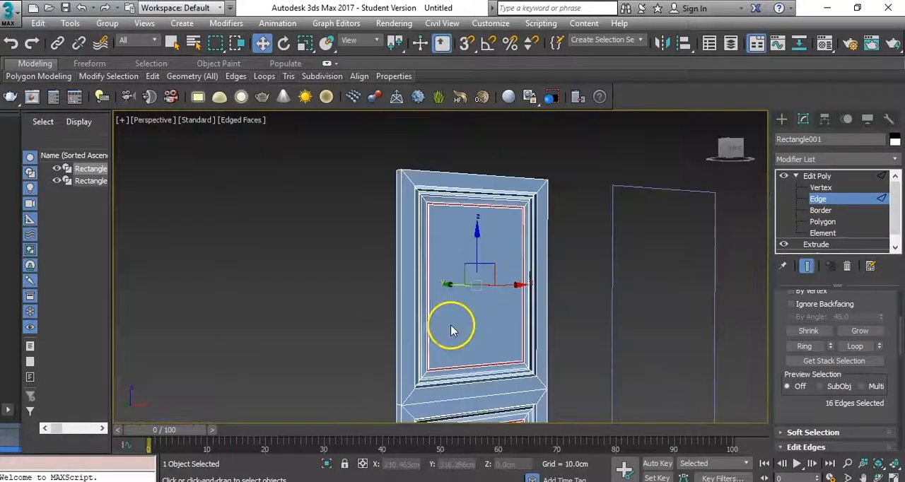
{"action": "left_click", "coordinate": [811, 176]}
{"action": "left_click", "coordinate": [585, 211]}
{"action": "scroll", "coordinate": [557, 277], "scroll_direction": "down", "scroll_amount": 3}
{"action": "middle_click_drag", "start_coordinate": [559, 267], "coordinate": [540, 227]}
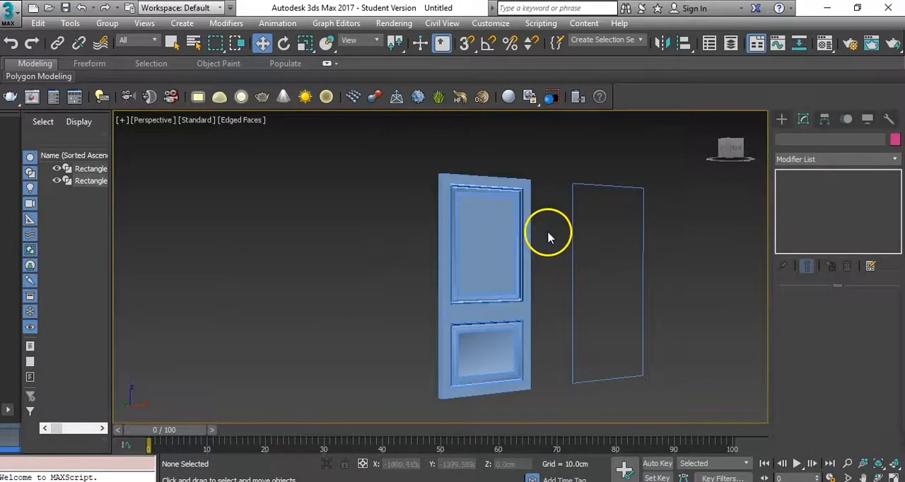
- Clear the smoothing groups of all the door's polygons, leave polygon editing and turn off the edged-faces display
{"action": "left_click", "coordinate": [478, 239]}
{"action": "left_click", "coordinate": [849, 403]}
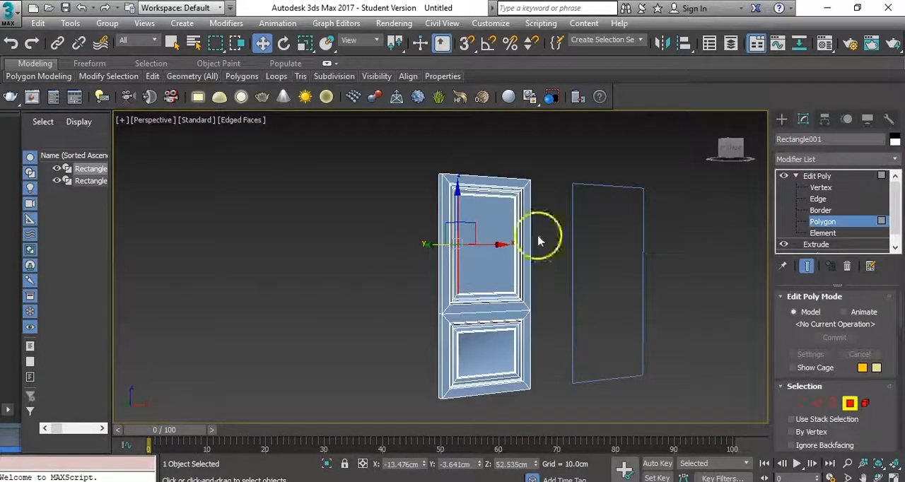
{"action": "key", "text": "ctrl+a"}
{"action": "scroll", "coordinate": [848, 389], "scroll_direction": "down", "scroll_amount": 5}
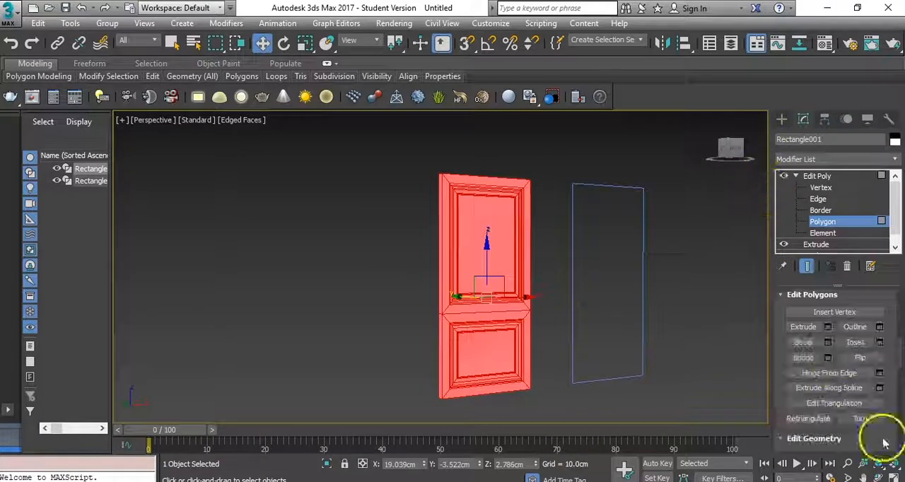
{"action": "scroll", "coordinate": [893, 422], "scroll_direction": "down", "scroll_amount": 3}
{"action": "scroll", "coordinate": [895, 417], "scroll_direction": "down", "scroll_amount": 6}
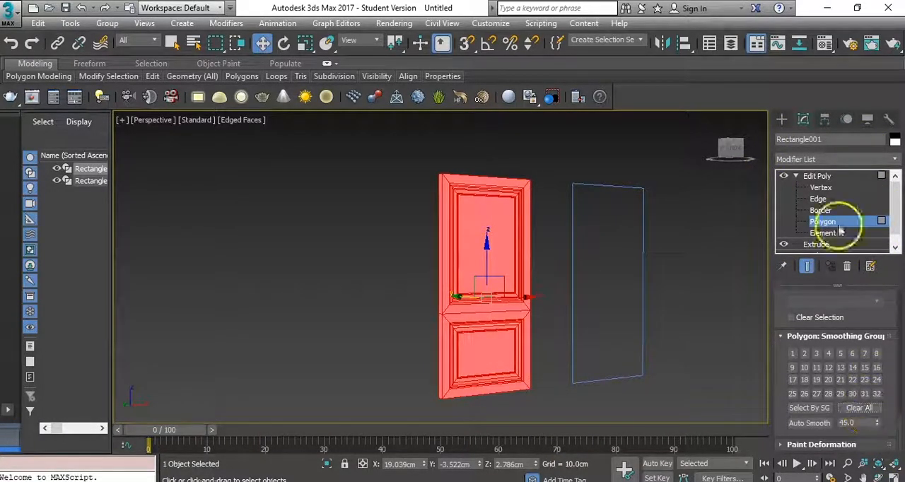
{"action": "left_click", "coordinate": [813, 176]}
{"action": "left_click", "coordinate": [565, 306]}
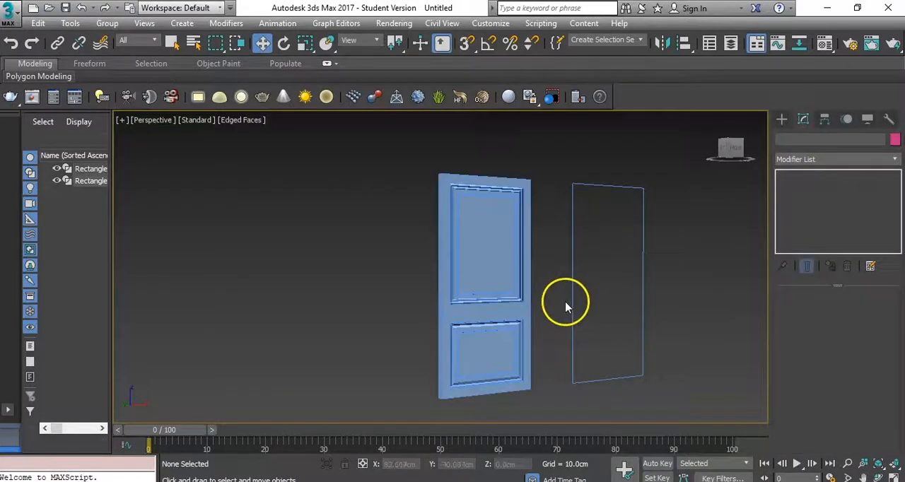
{"action": "key", "text": "F4"}
{"action": "scroll", "coordinate": [530, 285], "scroll_direction": "up", "scroll_amount": 5}
{"action": "scroll", "coordinate": [544, 318], "scroll_direction": "down", "scroll_amount": 4}
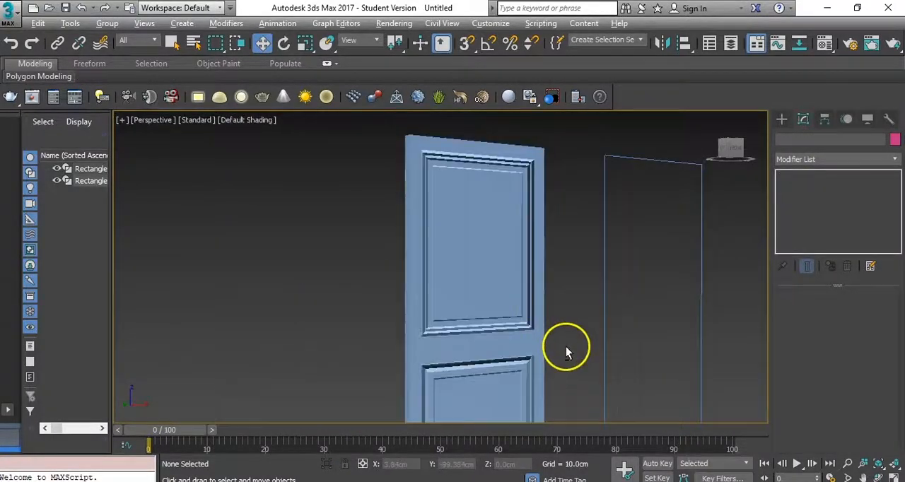
- Align the spare rectangle to the door, center to center, on the X, Y and Z positions
{"action": "scroll", "coordinate": [552, 354], "scroll_direction": "up", "scroll_amount": 2}
{"action": "scroll", "coordinate": [533, 361], "scroll_direction": "up", "scroll_amount": 1}
{"action": "left_click", "coordinate": [621, 311]}
{"action": "left_click", "coordinate": [680, 44]}
{"action": "left_click", "coordinate": [495, 262]}
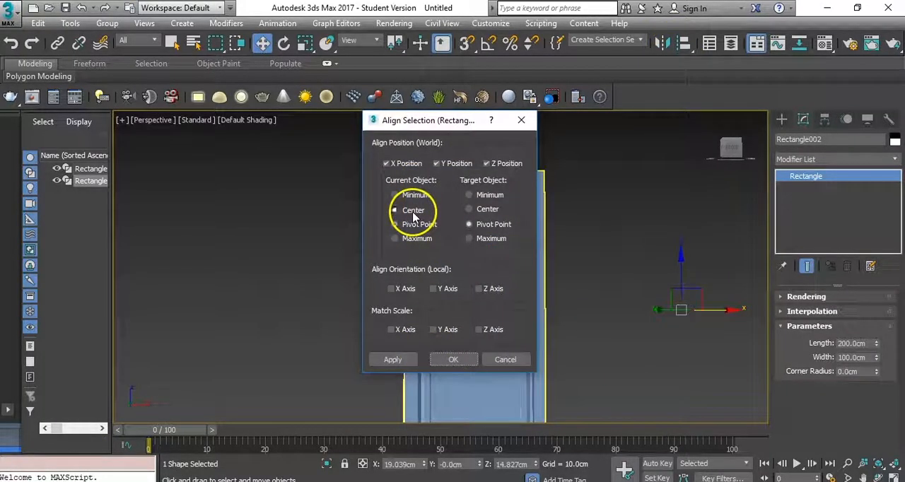
{"action": "left_click", "coordinate": [466, 364]}
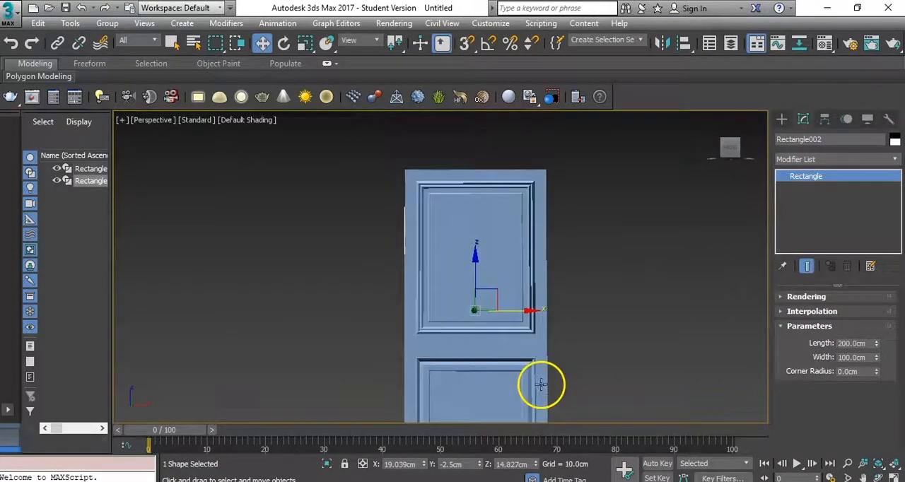
- Convert the aligned rectangle to an editable spline in the front view with the grid hidden
{"action": "key", "text": "f"}
{"action": "scroll", "coordinate": [384, 238], "scroll_direction": "up", "scroll_amount": 4}
{"action": "scroll", "coordinate": [414, 238], "scroll_direction": "down", "scroll_amount": 2}
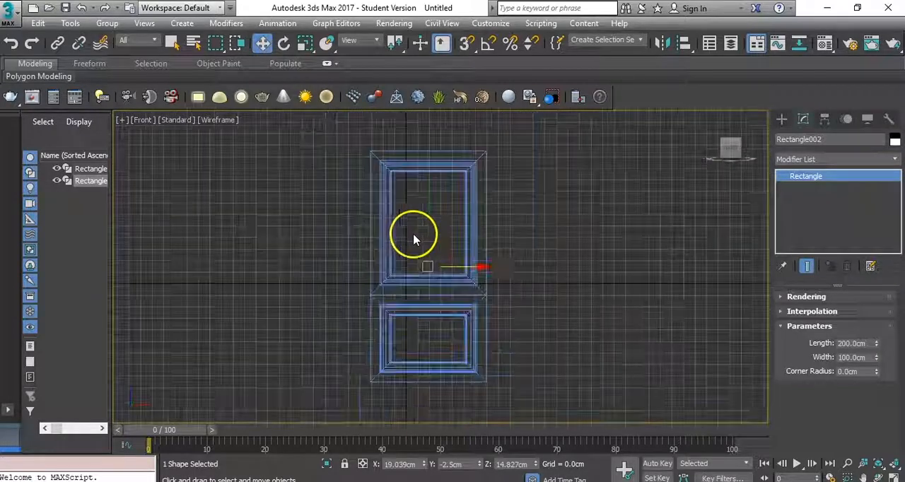
{"action": "key", "text": "g"}
{"action": "right_click", "coordinate": [530, 172]}
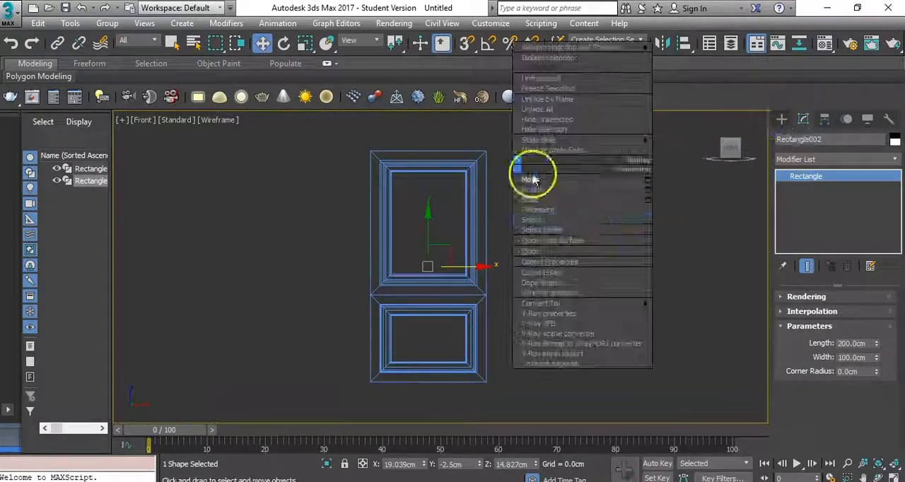
{"action": "mouse_move", "coordinate": [576, 306]}
{"action": "left_click", "coordinate": [689, 311]}
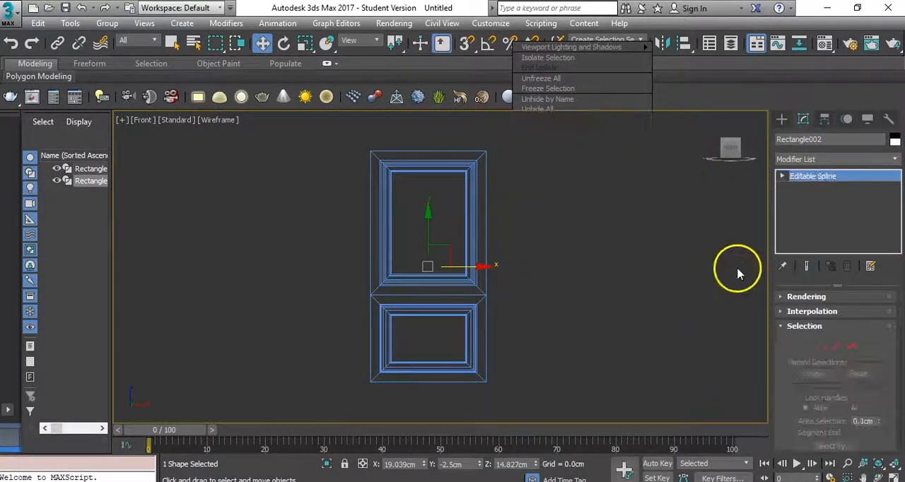
- Outline the rectangle's spline slightly outward, then more widely, keeping the two outermost contours as the frame profile around the door
{"action": "left_click", "coordinate": [852, 348]}
{"action": "left_click_drag", "start_coordinate": [775, 365], "coordinate": [784, 95]}
{"action": "left_click_drag", "start_coordinate": [881, 370], "coordinate": [841, 133]}
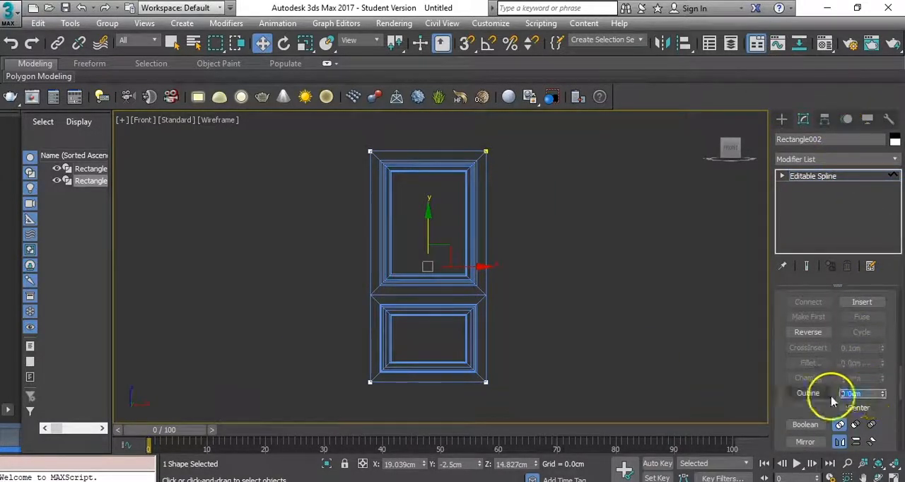
{"action": "left_click_drag", "start_coordinate": [884, 400], "coordinate": [881, 378]}
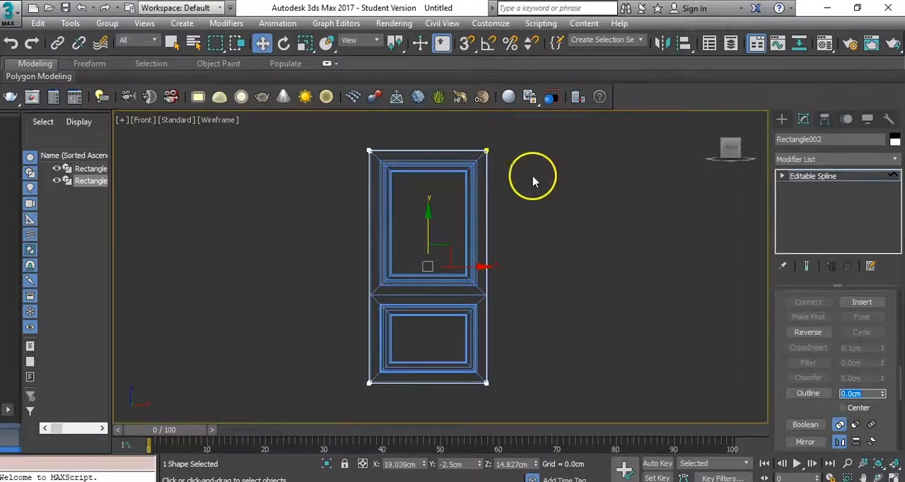
{"action": "scroll", "coordinate": [533, 182], "scroll_direction": "up", "scroll_amount": 8}
{"action": "scroll", "coordinate": [314, 318], "scroll_direction": "down", "scroll_amount": 2}
{"action": "left_click", "coordinate": [294, 185]}
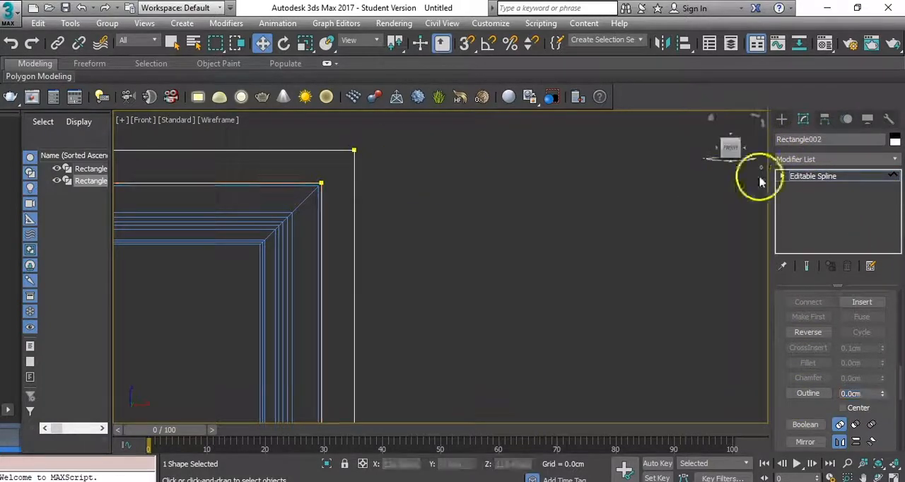
- Extrude the frame profile by 5 cm and view it in perspective
{"action": "left_click", "coordinate": [806, 159]}
{"action": "left_click", "coordinate": [801, 230]}
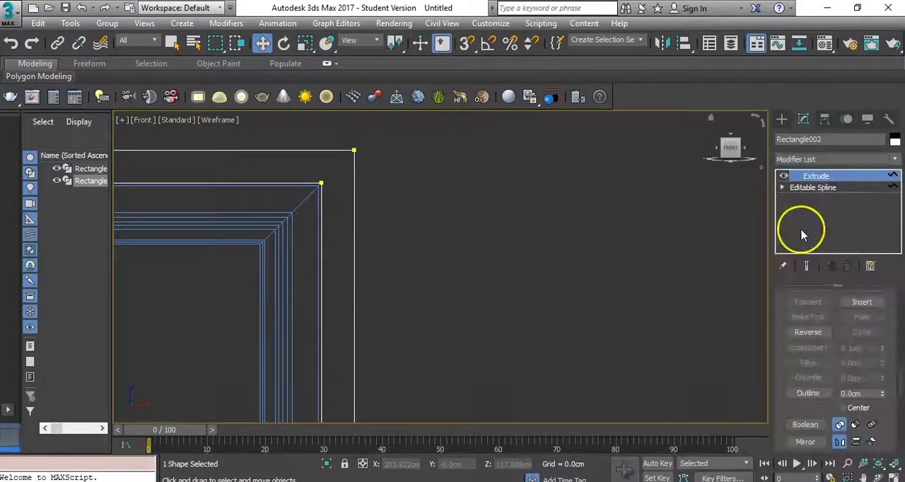
{"action": "scroll", "coordinate": [813, 318], "scroll_direction": "up", "scroll_amount": 1}
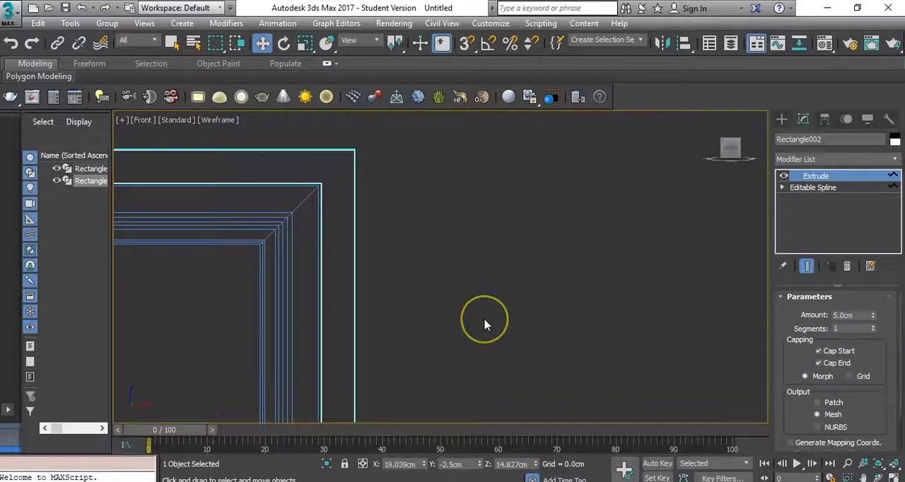
{"action": "key", "text": "p"}
{"action": "scroll", "coordinate": [568, 260], "scroll_direction": "up", "scroll_amount": 6}
- Add an Edit Poly modifier to the frame, show edged faces and enter polygon editing
{"action": "left_click", "coordinate": [807, 160]}
{"action": "key", "text": "e"}
{"action": "left_click", "coordinate": [809, 200]}
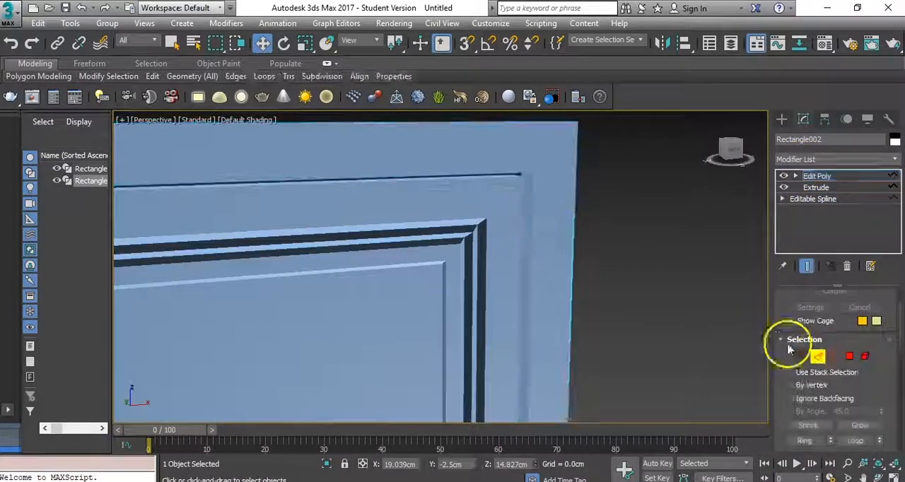
{"action": "key", "text": "F4"}
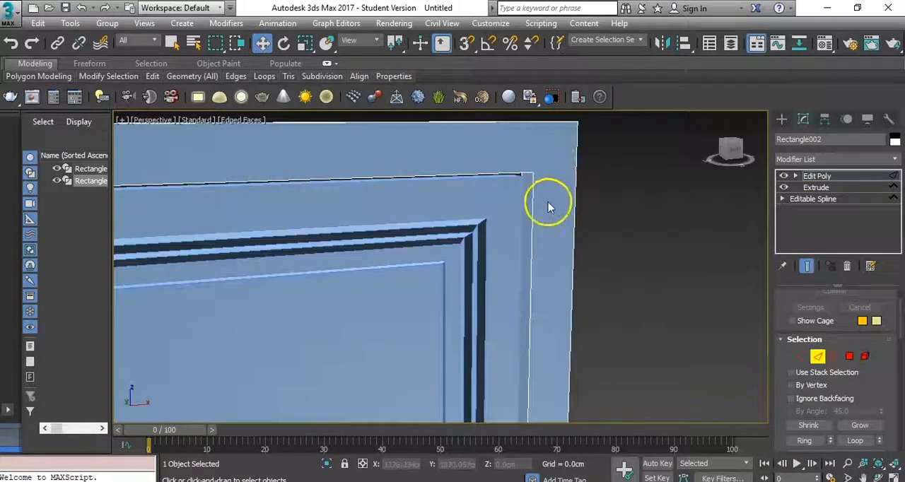
{"action": "scroll", "coordinate": [549, 207], "scroll_direction": "down", "scroll_amount": 8}
{"action": "left_click", "coordinate": [849, 357]}
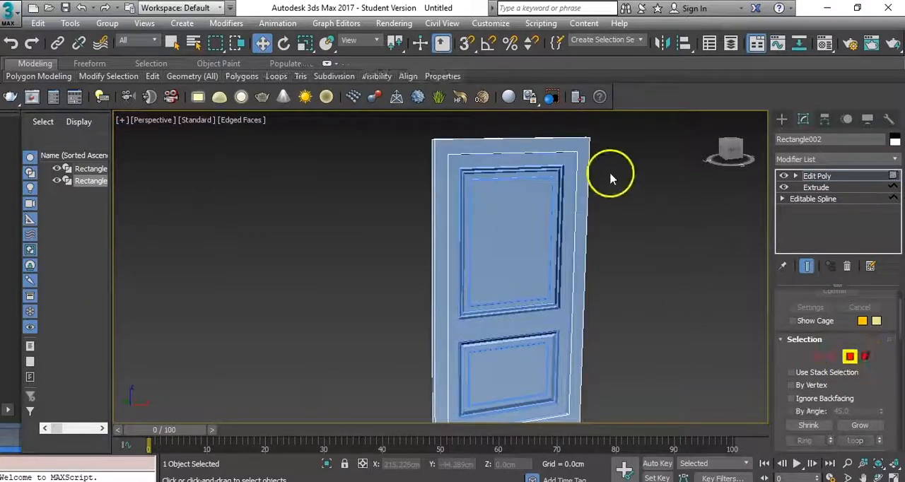
- Bevel the frame's front polygon with a height of 1 cm and an outline of -1 cm
{"action": "left_click", "coordinate": [582, 155]}
{"action": "right_click", "coordinate": [578, 168]}
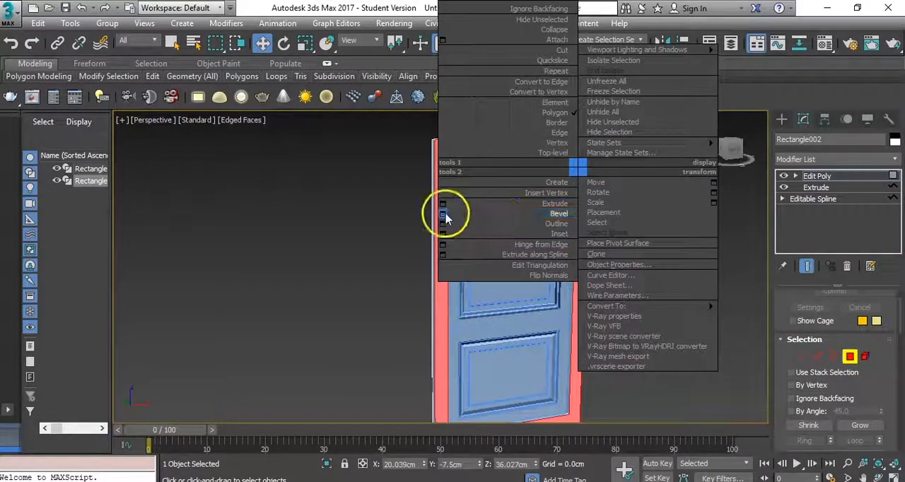
{"action": "left_click", "coordinate": [446, 214]}
{"action": "scroll", "coordinate": [446, 205], "scroll_direction": "up", "scroll_amount": 5}
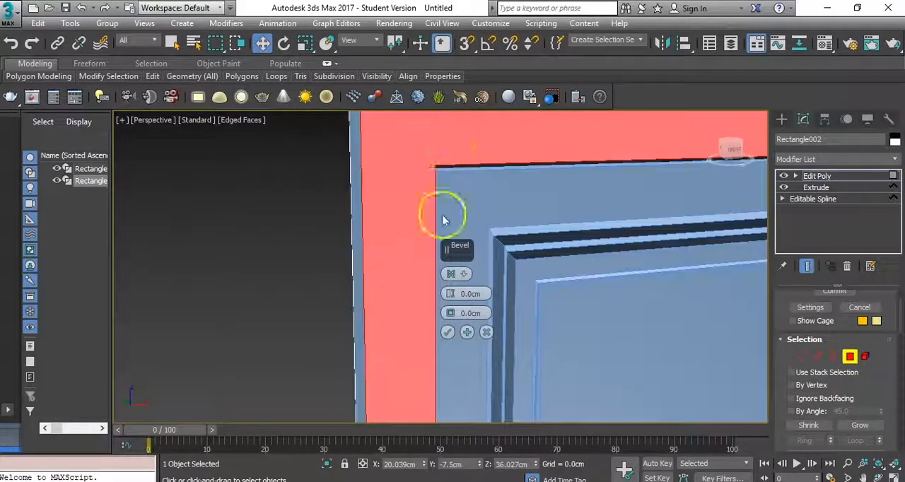
{"action": "left_click_drag", "start_coordinate": [449, 295], "coordinate": [451, 317]}
{"action": "right_click", "coordinate": [450, 296]}
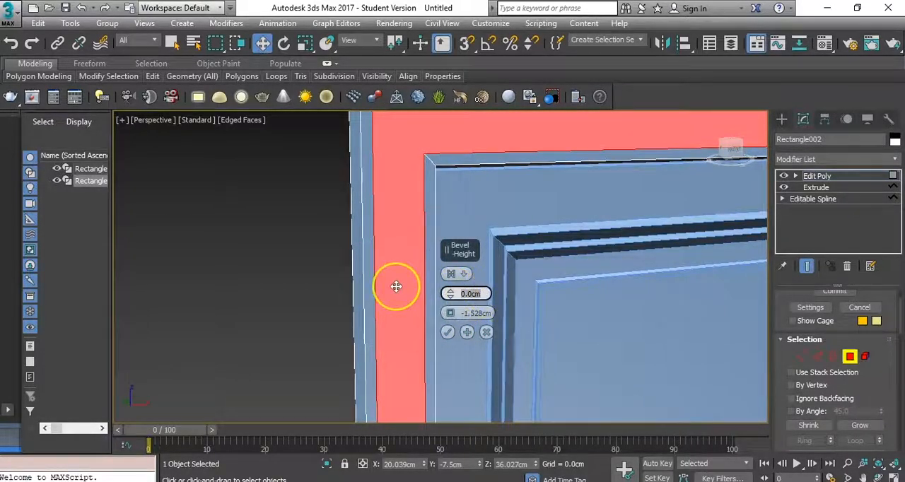
{"action": "key", "text": "Tab"}
{"action": "type", "text": "-1"}
{"action": "key", "text": "Return"}
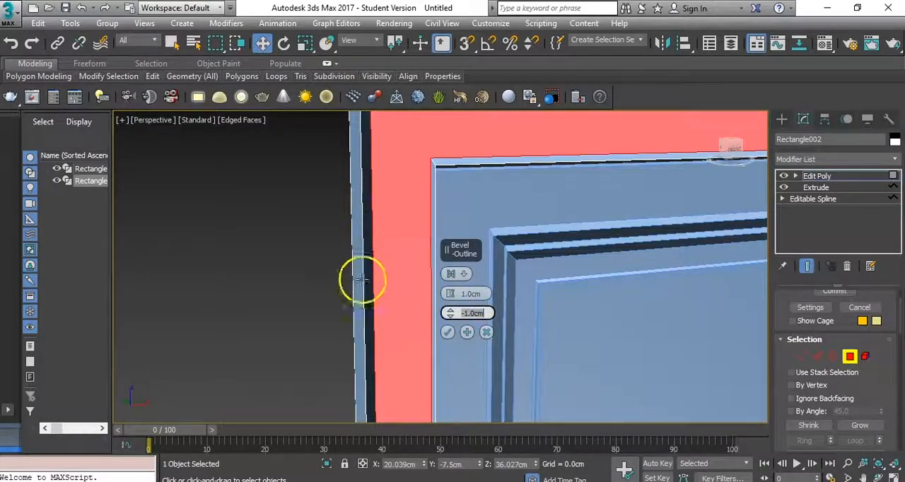
- Adjust the frame bevel to 1.17 cm height and -1.849 cm outline, apply it twice and leave polygon editing
{"action": "scroll", "coordinate": [388, 275], "scroll_direction": "down", "scroll_amount": 4}
{"action": "left_click_drag", "start_coordinate": [453, 315], "coordinate": [453, 316]}
{"action": "middle_click_drag", "start_coordinate": [396, 266], "coordinate": [463, 217], "text": "alt"}
{"action": "mouse_move", "coordinate": [450, 293]}
{"action": "left_mouse_down"}
{"action": "mouse_move", "coordinate": [450, 304]}
{"action": "mouse_move", "coordinate": [451, 294]}
{"action": "left_mouse_up"}
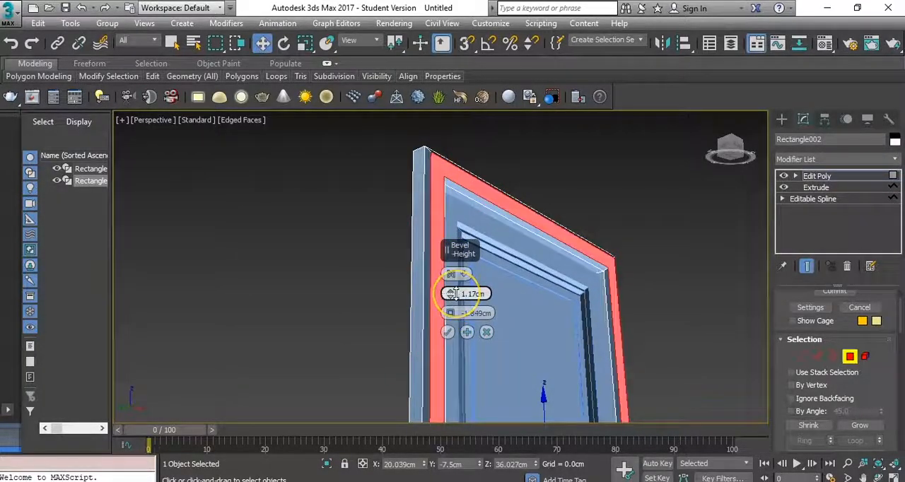
{"action": "left_click", "coordinate": [467, 332]}
{"action": "left_click", "coordinate": [449, 332]}
{"action": "left_click", "coordinate": [851, 357]}
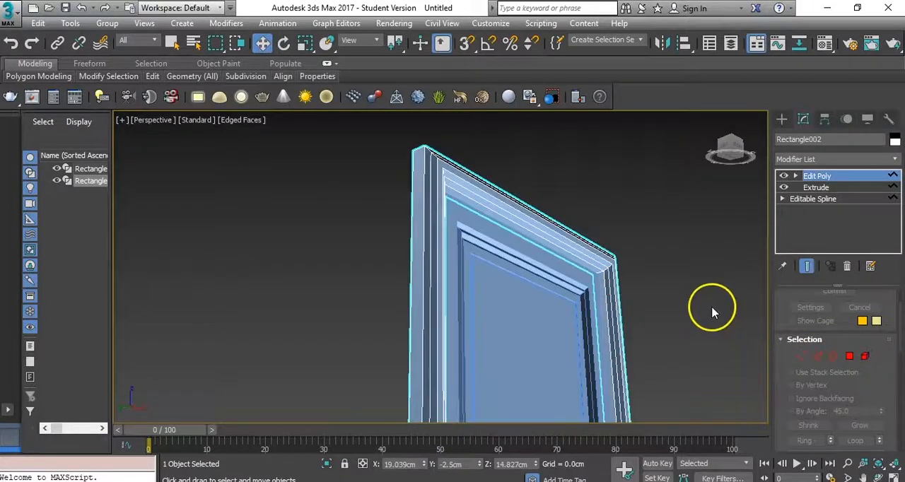
- Inspect the beveled frame around the door from several angles and select the door
{"action": "left_click", "coordinate": [711, 306]}
{"action": "scroll", "coordinate": [624, 276], "scroll_direction": "down", "scroll_amount": 3}
{"action": "middle_click_drag", "start_coordinate": [632, 363], "coordinate": [492, 246], "text": "alt"}
{"action": "mouse_move", "coordinate": [553, 315]}
{"action": "middle_mouse_down"}
{"action": "mouse_move", "coordinate": [571, 190]}
{"action": "mouse_move", "coordinate": [559, 171]}
{"action": "mouse_move", "coordinate": [551, 304]}
{"action": "middle_mouse_up"}
{"action": "middle_click_drag", "start_coordinate": [546, 272], "coordinate": [564, 207], "text": "alt"}
{"action": "left_click", "coordinate": [493, 276]}
{"action": "middle_click_drag", "start_coordinate": [486, 288], "coordinate": [600, 293], "text": "alt"}
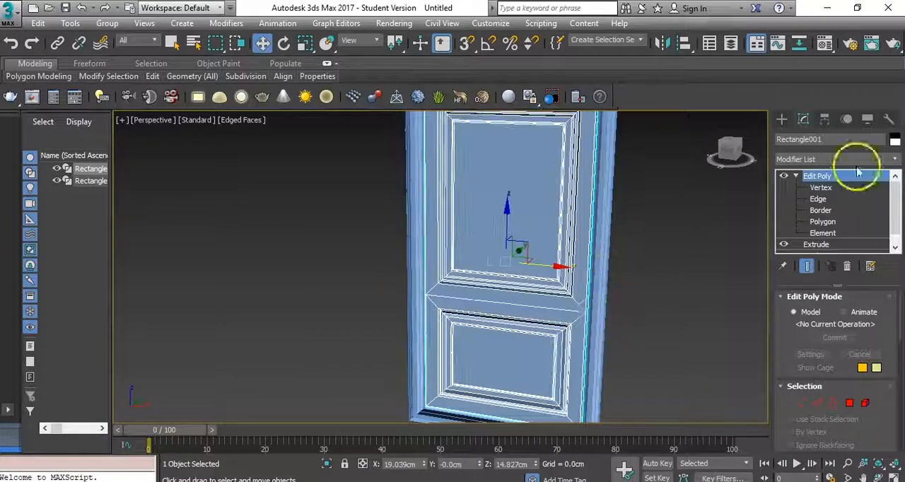
- Move only the door's pivot along X to its right edge in the front view, leave pivot editing and deselect
{"action": "left_click", "coordinate": [781, 119]}
{"action": "key", "text": "f"}
{"action": "scroll", "coordinate": [484, 260], "scroll_direction": "down", "scroll_amount": 8}
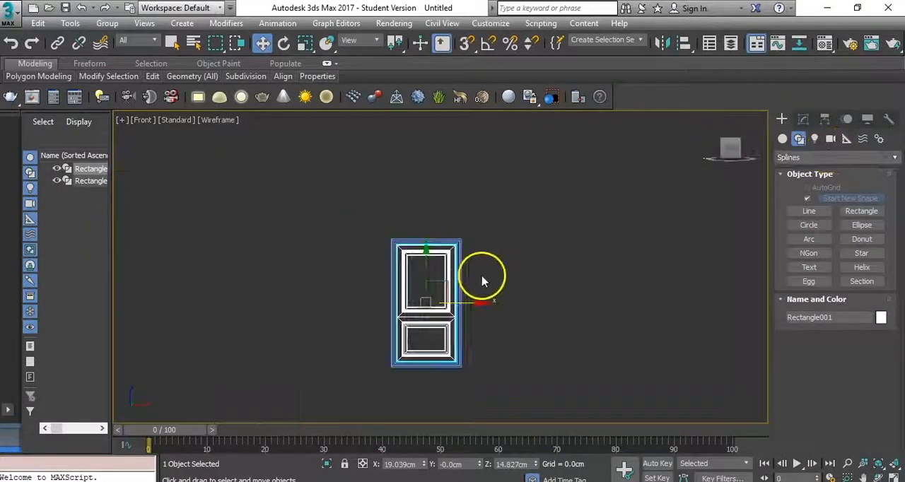
{"action": "scroll", "coordinate": [422, 309], "scroll_direction": "up", "scroll_amount": 4}
{"action": "left_click", "coordinate": [824, 119]}
{"action": "left_click", "coordinate": [836, 210]}
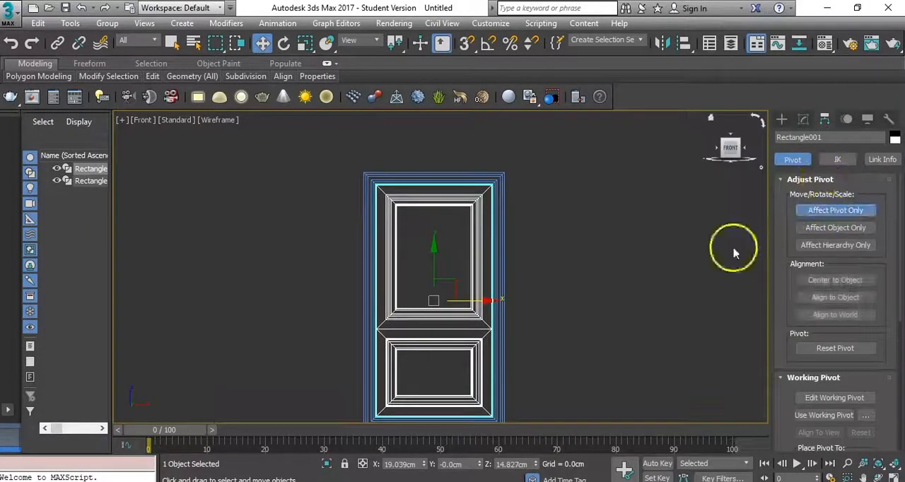
{"action": "left_click_drag", "start_coordinate": [503, 302], "coordinate": [537, 302]}
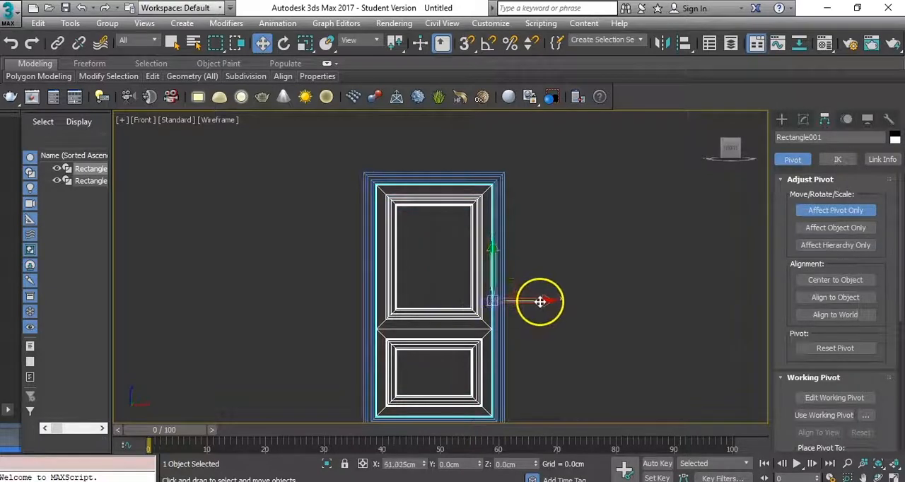
{"action": "left_click", "coordinate": [815, 214]}
{"action": "left_click", "coordinate": [531, 227]}
{"action": "middle_click_drag", "start_coordinate": [522, 270], "coordinate": [517, 268]}
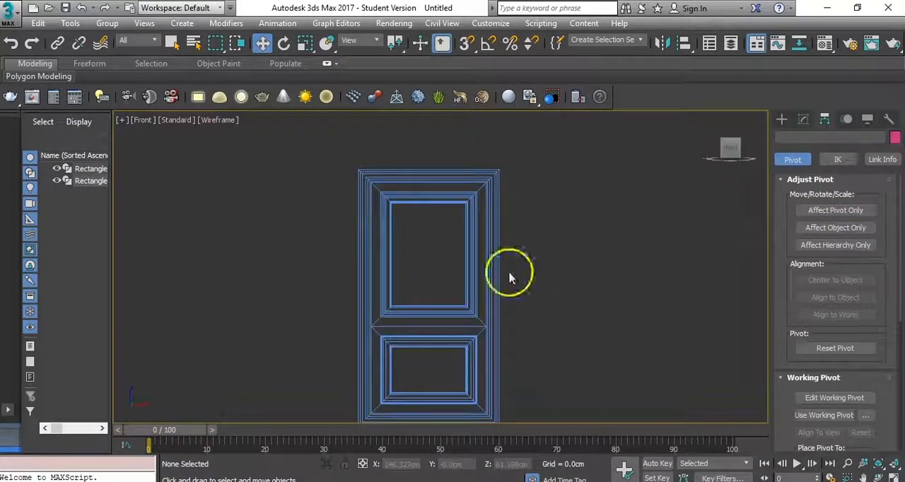
- Check the door's edge pivot with the Rotate tool in perspective and deselect the door
{"action": "left_click", "coordinate": [488, 283]}
{"action": "left_click", "coordinate": [783, 120]}
{"action": "right_click", "coordinate": [606, 249]}
{"action": "left_click", "coordinate": [627, 268]}
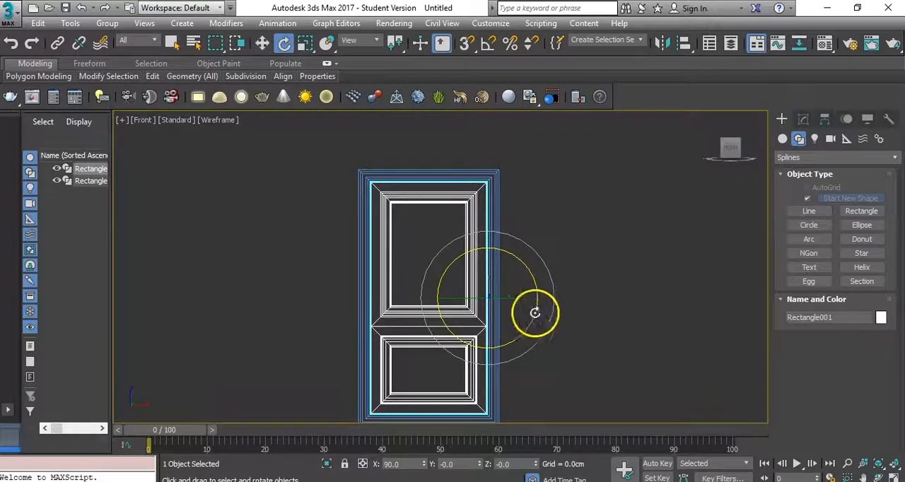
{"action": "key", "text": "p"}
{"action": "left_click_drag", "start_coordinate": [592, 286], "coordinate": [594, 306]}
{"action": "scroll", "coordinate": [595, 306], "scroll_direction": "up", "scroll_amount": 2}
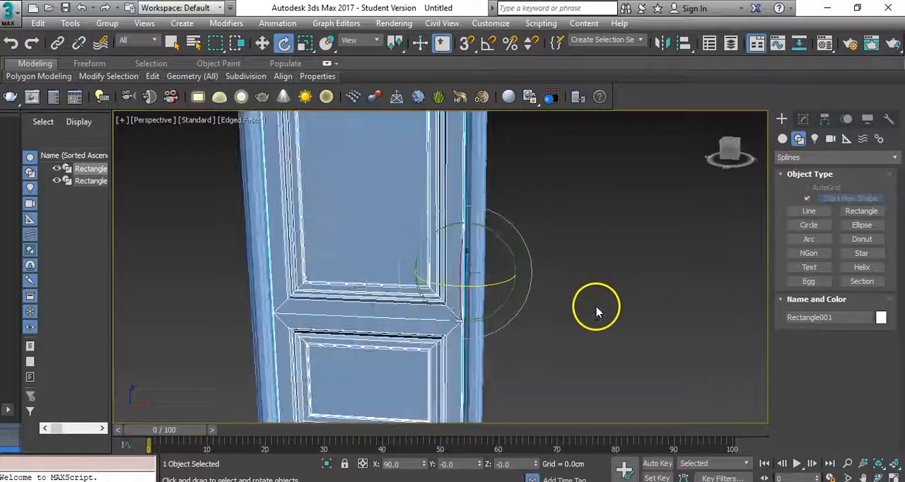
{"action": "left_click", "coordinate": [595, 307]}
- Create a capsule beside the frame in the top view, about 3.5 cm in radius and 41.4 cm high
{"action": "middle_click_drag", "start_coordinate": [516, 318], "coordinate": [441, 297]}
{"action": "key", "text": "t"}
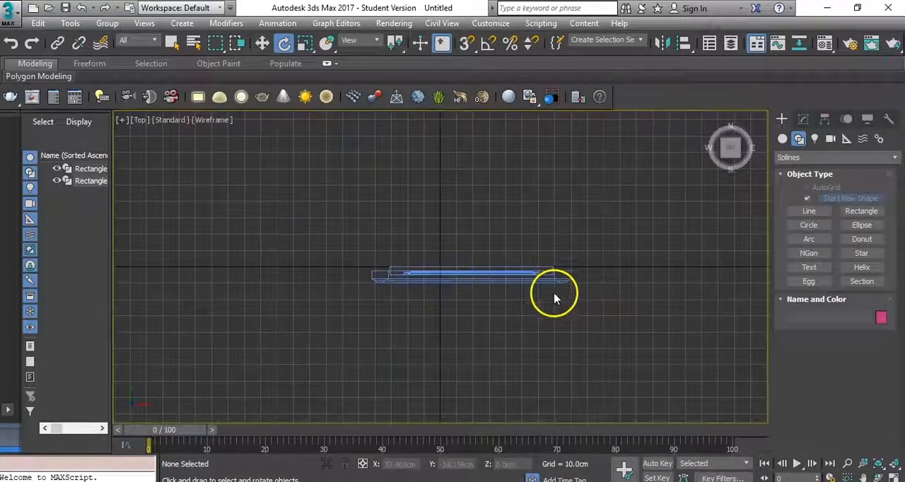
{"action": "left_click", "coordinate": [783, 138]}
{"action": "left_click", "coordinate": [813, 157]}
{"action": "left_click", "coordinate": [797, 172]}
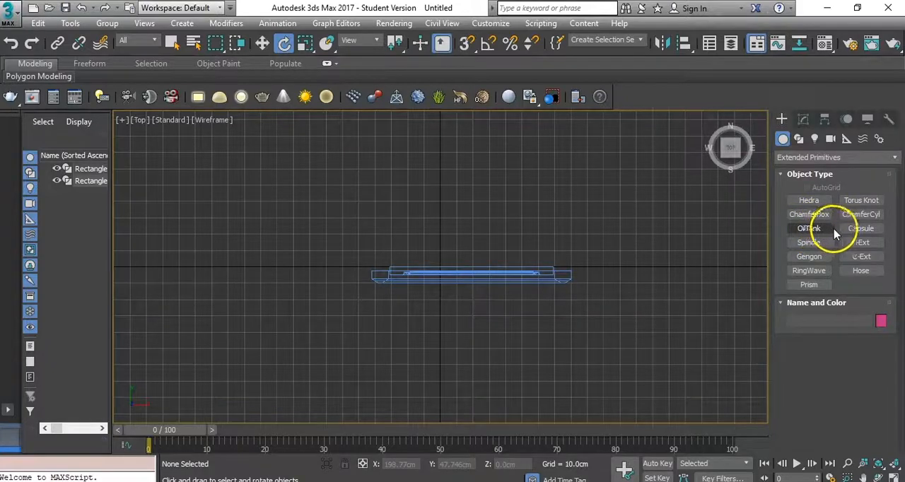
{"action": "left_click", "coordinate": [861, 229]}
{"action": "left_click_drag", "start_coordinate": [637, 303], "coordinate": [638, 301]}
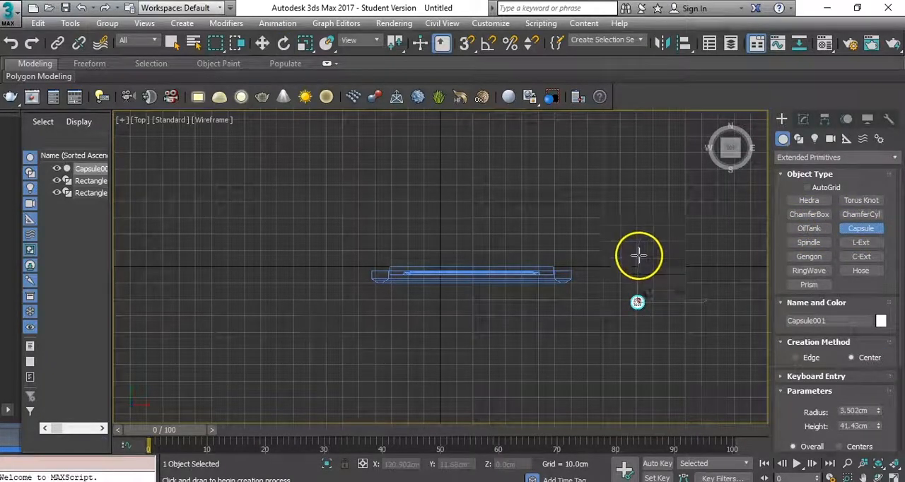
- Finish creating the capsule and convert it to an editable poly in the front view
{"action": "key", "text": "f"}
{"action": "scroll", "coordinate": [539, 282], "scroll_direction": "up", "scroll_amount": 8}
{"action": "right_click", "coordinate": [570, 202]}
{"action": "scroll", "coordinate": [569, 201], "scroll_direction": "down", "scroll_amount": 5}
{"action": "right_click", "coordinate": [588, 263]}
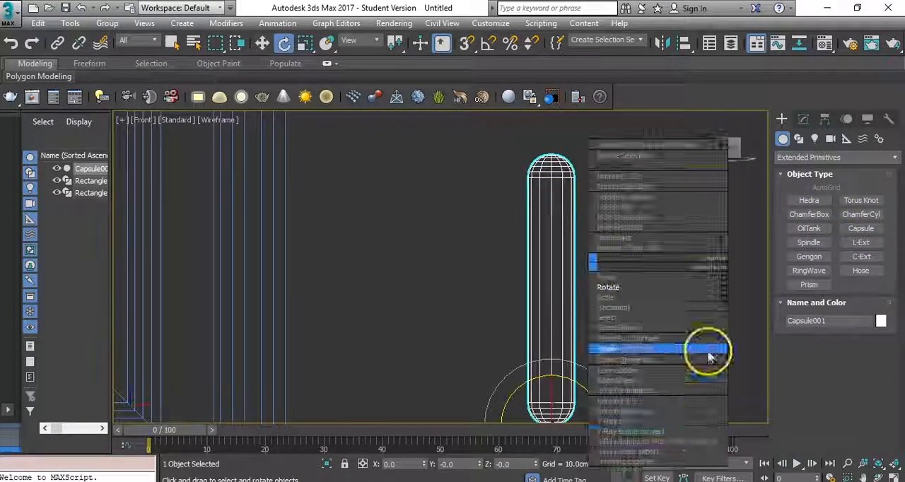
{"action": "left_click", "coordinate": [747, 405]}
{"action": "left_click", "coordinate": [824, 119]}
{"action": "left_click", "coordinate": [830, 208]}
{"action": "left_click", "coordinate": [830, 265]}
{"action": "right_click", "coordinate": [619, 231]}
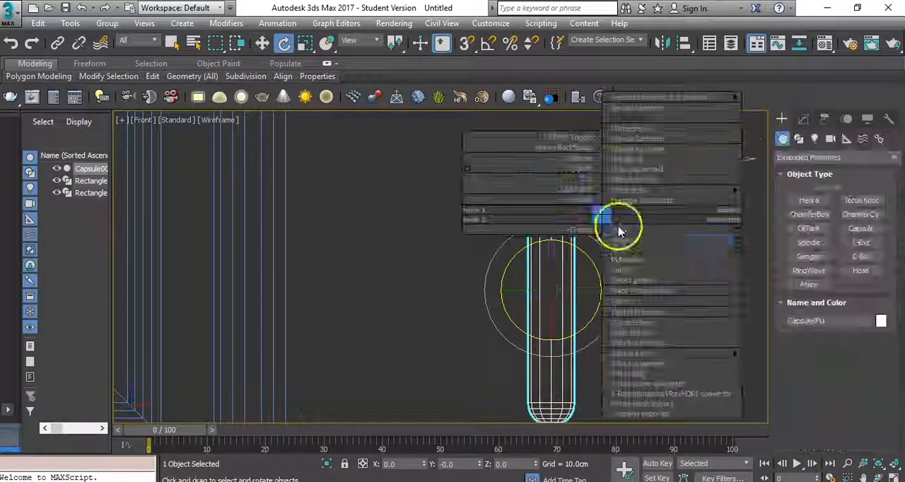
{"action": "left_click", "coordinate": [772, 363]}
- Connect the capsule's 12 vertical side edges with 3 segments and clear the edge selection
{"action": "left_click", "coordinate": [817, 313]}
{"action": "right_click", "coordinate": [529, 262]}
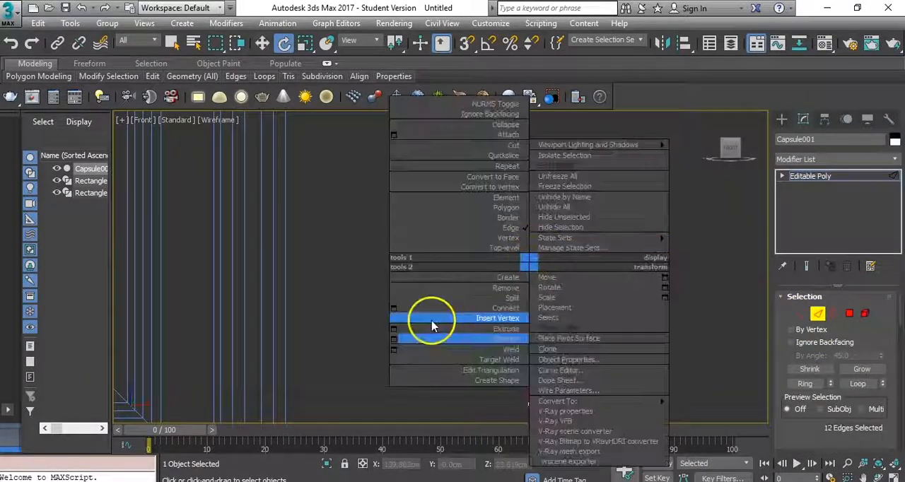
{"action": "left_click", "coordinate": [435, 308]}
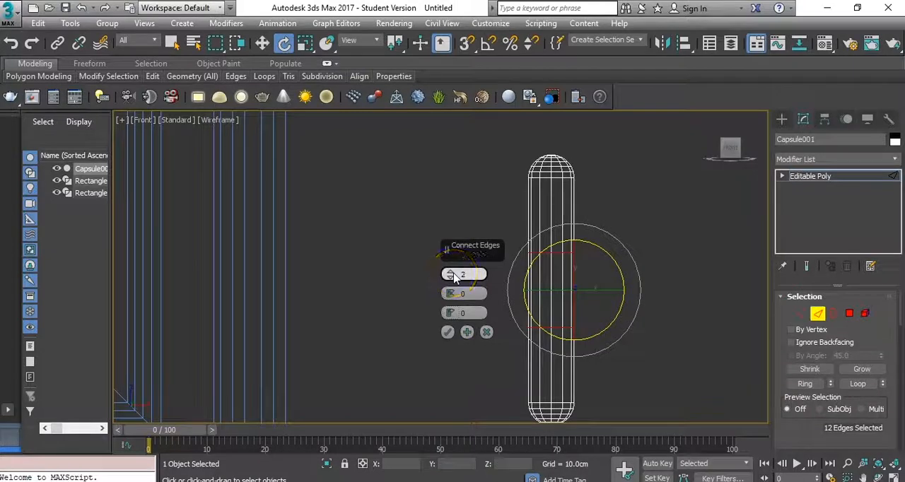
{"action": "left_click", "coordinate": [447, 331]}
{"action": "right_click", "coordinate": [614, 286]}
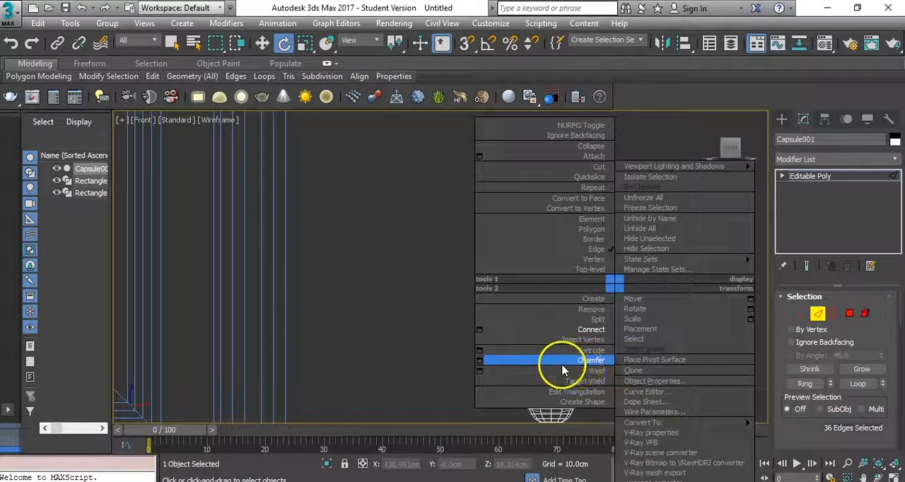
{"action": "left_click", "coordinate": [378, 312]}
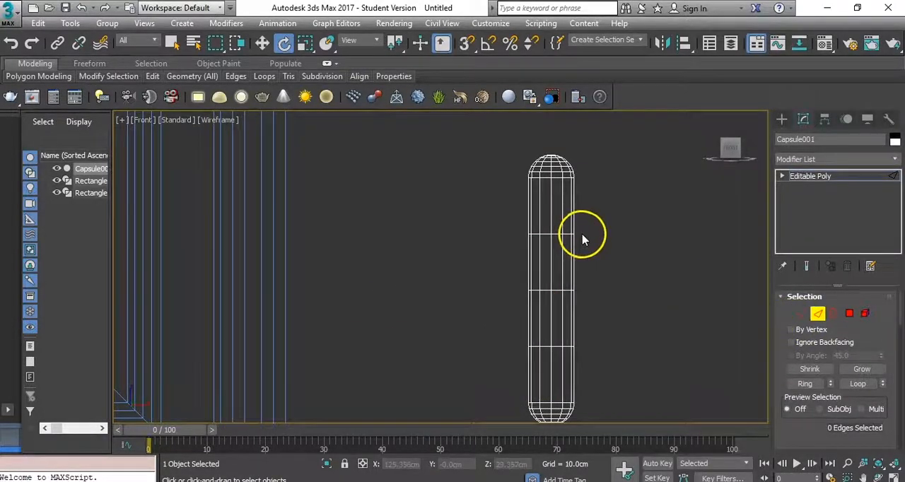
- Try to inset all four of the capsule's side polygon bands at once, by polygon
{"action": "scroll", "coordinate": [557, 287], "scroll_direction": "up", "scroll_amount": 3}
{"action": "left_click", "coordinate": [849, 314]}
{"action": "scroll", "coordinate": [617, 217], "scroll_direction": "down", "scroll_amount": 4}
{"action": "left_click_drag", "start_coordinate": [644, 184], "coordinate": [561, 189]}
{"action": "left_click_drag", "start_coordinate": [660, 237], "coordinate": [561, 246], "text": "ctrl"}
{"action": "left_click_drag", "start_coordinate": [647, 299], "coordinate": [557, 304], "text": "ctrl"}
{"action": "left_click_drag", "start_coordinate": [645, 359], "coordinate": [549, 363], "text": "ctrl"}
{"action": "right_click", "coordinate": [625, 284]}
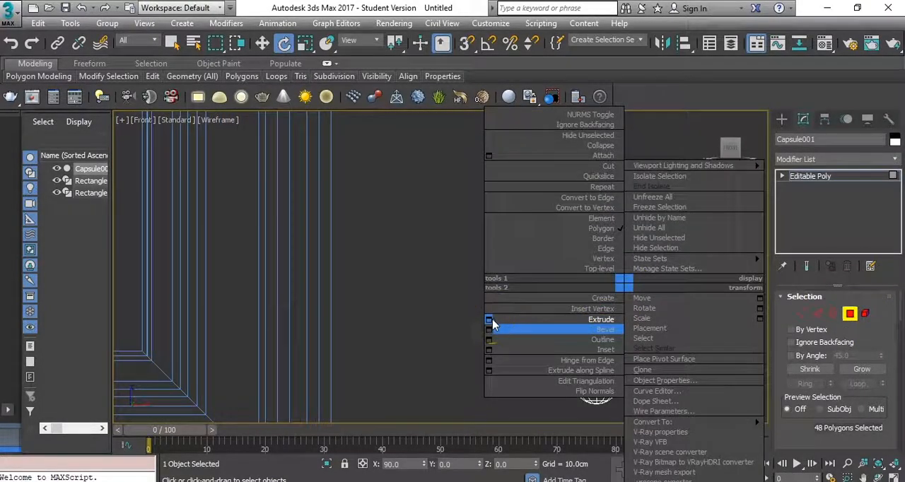
{"action": "left_click", "coordinate": [494, 350]}
{"action": "left_click", "coordinate": [475, 296]}
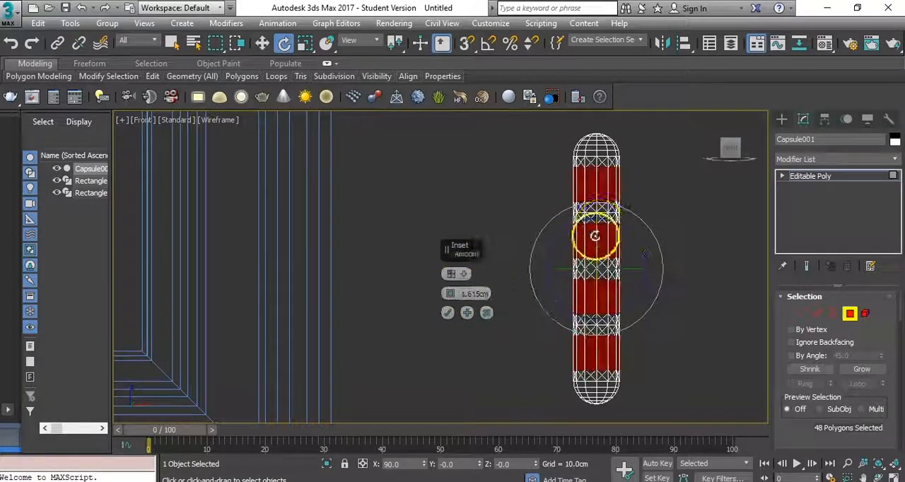
{"action": "scroll", "coordinate": [598, 233], "scroll_direction": "up", "scroll_amount": 5}
{"action": "left_click_drag", "start_coordinate": [450, 293], "coordinate": [456, 305]}
{"action": "left_click", "coordinate": [448, 316]}
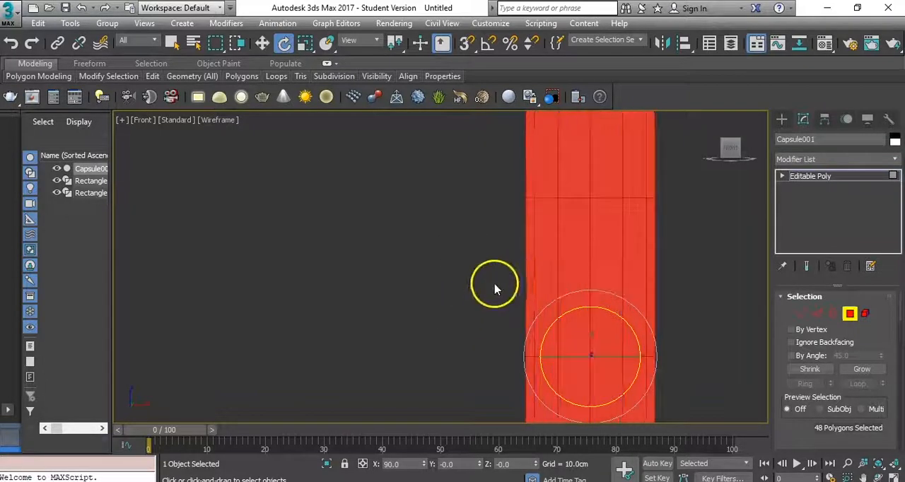
- Inset the capsule's top side band of polygons and the band below it, one band at a time
{"action": "scroll", "coordinate": [612, 232], "scroll_direction": "down", "scroll_amount": 5}
{"action": "left_click", "coordinate": [525, 218]}
{"action": "right_click", "coordinate": [556, 237]}
{"action": "left_click", "coordinate": [499, 301]}
{"action": "left_click", "coordinate": [460, 272]}
{"action": "left_click", "coordinate": [488, 292]}
{"action": "left_click_drag", "start_coordinate": [451, 293], "coordinate": [447, 306]}
{"action": "left_click_drag", "start_coordinate": [636, 368], "coordinate": [393, 344]}
{"action": "right_click", "coordinate": [444, 287]}
{"action": "left_click", "coordinate": [384, 353]}
{"action": "left_click", "coordinate": [447, 314]}
- Inset the two lower side bands of the capsule's polygons, one band at a time
{"action": "left_click_drag", "start_coordinate": [641, 265], "coordinate": [466, 243]}
{"action": "middle_click_drag", "start_coordinate": [647, 302], "coordinate": [651, 152]}
{"action": "left_click_drag", "start_coordinate": [637, 313], "coordinate": [486, 293]}
{"action": "right_click", "coordinate": [509, 283]}
{"action": "left_click", "coordinate": [374, 353]}
{"action": "left_click", "coordinate": [449, 316]}
{"action": "scroll", "coordinate": [614, 286], "scroll_direction": "down", "scroll_amount": 3}
{"action": "middle_click_drag", "start_coordinate": [638, 275], "coordinate": [624, 176]}
{"action": "left_click_drag", "start_coordinate": [612, 318], "coordinate": [505, 304]}
{"action": "right_click", "coordinate": [524, 320]}
{"action": "left_click", "coordinate": [391, 390]}
{"action": "left_click", "coordinate": [447, 312]}
- Extrude the three narrow polygon rings between the capsule's bands inward about 0.8 cm along local normals, and deselect the capsule
{"action": "middle_click_drag", "start_coordinate": [597, 193], "coordinate": [572, 344]}
{"action": "scroll", "coordinate": [543, 229], "scroll_direction": "up", "scroll_amount": 4}
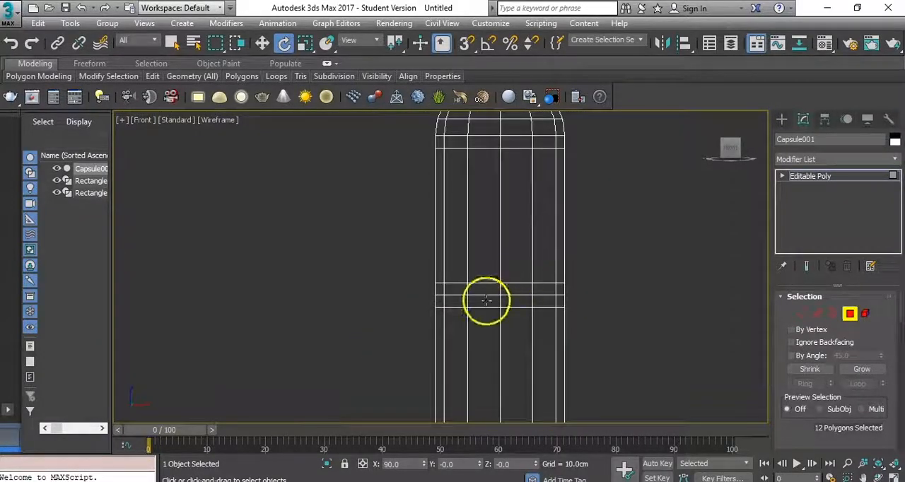
{"action": "left_click_drag", "start_coordinate": [418, 303], "coordinate": [417, 302], "text": "ctrl"}
{"action": "middle_click_drag", "start_coordinate": [546, 290], "coordinate": [547, 165]}
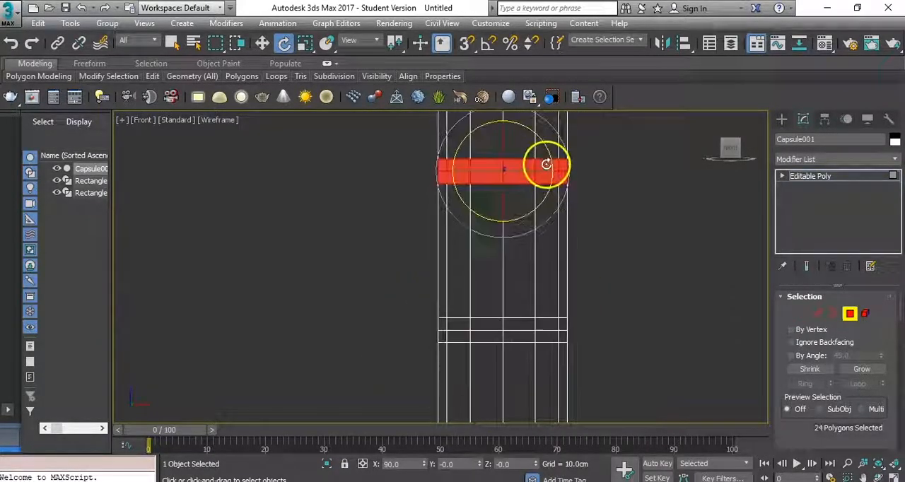
{"action": "left_click_drag", "start_coordinate": [422, 342], "coordinate": [422, 342], "text": "ctrl"}
{"action": "middle_click_drag", "start_coordinate": [545, 126], "coordinate": [558, 142]}
{"action": "left_click_drag", "start_coordinate": [438, 351], "coordinate": [438, 352], "text": "ctrl"}
{"action": "middle_click_drag", "start_coordinate": [574, 298], "coordinate": [590, 109]}
{"action": "scroll", "coordinate": [590, 111], "scroll_direction": "down", "scroll_amount": 4}
{"action": "middle_click_drag", "start_coordinate": [587, 225], "coordinate": [562, 448]}
{"action": "scroll", "coordinate": [565, 210], "scroll_direction": "up", "scroll_amount": 4}
{"action": "right_click", "coordinate": [556, 226]}
{"action": "left_click", "coordinate": [423, 260]}
{"action": "left_click", "coordinate": [463, 274]}
{"action": "left_click", "coordinate": [465, 282]}
{"action": "left_click", "coordinate": [465, 274]}
{"action": "left_click", "coordinate": [475, 297]}
{"action": "left_click_drag", "start_coordinate": [451, 294], "coordinate": [450, 295]}
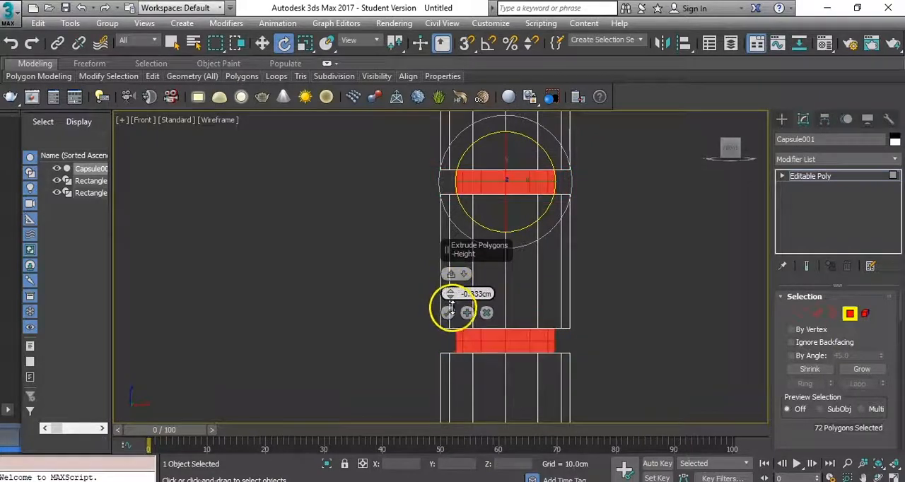
{"action": "left_click", "coordinate": [450, 313]}
{"action": "left_click", "coordinate": [851, 317]}
{"action": "left_click", "coordinate": [612, 304]}
- Extrude one vertical strip of polygons on the capsule's bands outward in perspective to form the hinge leaf
{"action": "scroll", "coordinate": [608, 307], "scroll_direction": "down", "scroll_amount": 4}
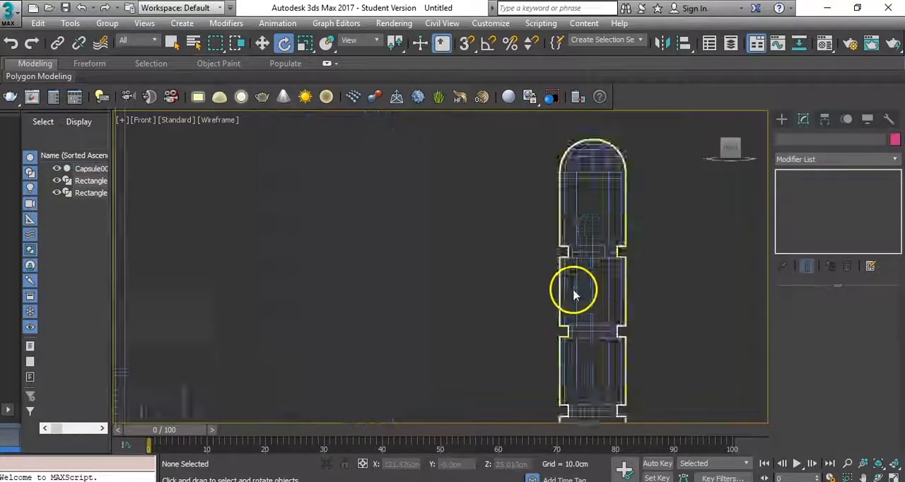
{"action": "key", "text": "p"}
{"action": "scroll", "coordinate": [486, 241], "scroll_direction": "up", "scroll_amount": 6}
{"action": "left_click", "coordinate": [504, 239]}
{"action": "middle_click_drag", "start_coordinate": [504, 239], "coordinate": [491, 242], "text": "alt"}
{"action": "middle_click_drag", "start_coordinate": [495, 226], "coordinate": [497, 317]}
{"action": "key", "text": "4"}
{"action": "left_click", "coordinate": [536, 215]}
{"action": "left_click", "coordinate": [537, 321], "text": "ctrl"}
{"action": "middle_click_drag", "start_coordinate": [534, 396], "coordinate": [539, 240]}
{"action": "left_click", "coordinate": [547, 240], "text": "ctrl"}
{"action": "left_click", "coordinate": [549, 300], "text": "ctrl"}
{"action": "right_click", "coordinate": [586, 278]}
{"action": "left_click", "coordinate": [446, 348]}
{"action": "left_click_drag", "start_coordinate": [450, 294], "coordinate": [452, 285]}
{"action": "left_click", "coordinate": [450, 313]}
{"action": "left_click", "coordinate": [849, 315]}
- Undo the trial rotation of the capsule, turn on angle snap and set its angle to 90 degrees
{"action": "key", "text": "f"}
{"action": "left_click_drag", "start_coordinate": [620, 294], "coordinate": [659, 295]}
{"action": "key", "text": "ctrl+z"}
{"action": "key", "text": "a"}
{"action": "right_click", "coordinate": [486, 44]}
{"action": "double_click", "coordinate": [452, 256]}
{"action": "type", "text": "90"}
{"action": "left_click", "coordinate": [534, 159]}
- Move the capsule hinge toward the door and scale it down in the front view
{"action": "right_click", "coordinate": [594, 286]}
{"action": "left_click_drag", "start_coordinate": [601, 294], "coordinate": [545, 183]}
{"action": "left_click", "coordinate": [606, 299]}
{"action": "scroll", "coordinate": [603, 301], "scroll_direction": "down", "scroll_amount": 6}
{"action": "right_click", "coordinate": [625, 287]}
{"action": "left_click", "coordinate": [634, 319]}
{"action": "right_click", "coordinate": [622, 304]}
{"action": "left_click", "coordinate": [633, 316]}
- Place the hinge on the door's right edge near the upper corner and refine its scale
{"action": "scroll", "coordinate": [524, 157], "scroll_direction": "up", "scroll_amount": 7}
{"action": "left_click_drag", "start_coordinate": [582, 307], "coordinate": [510, 205]}
{"action": "middle_click_drag", "start_coordinate": [545, 325], "coordinate": [541, 264]}
{"action": "right_click", "coordinate": [543, 266]}
{"action": "left_click", "coordinate": [566, 301]}
{"action": "left_click_drag", "start_coordinate": [513, 203], "coordinate": [531, 274]}
{"action": "key", "text": "w"}
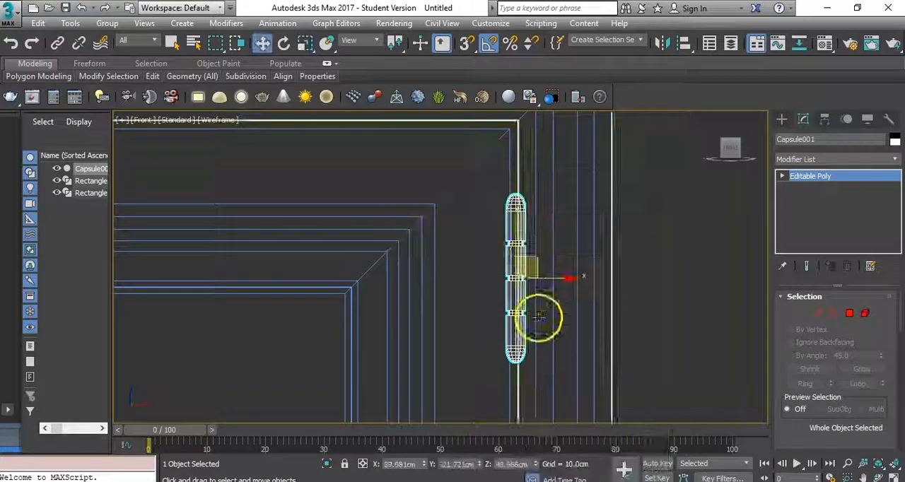
- Clone the hinge twice down the door's right edge, making three vertically spaced hinges
{"action": "scroll", "coordinate": [532, 259], "scroll_direction": "down", "scroll_amount": 8}
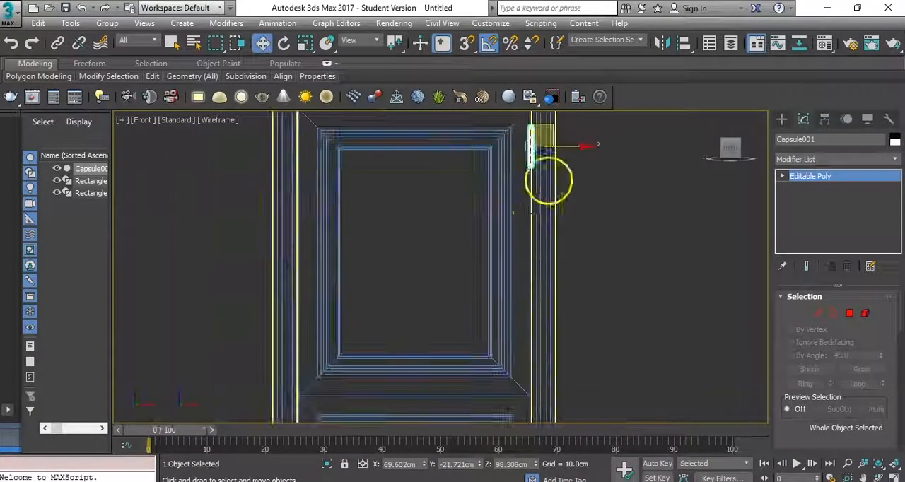
{"action": "scroll", "coordinate": [535, 184], "scroll_direction": "up", "scroll_amount": 5}
{"action": "left_click_drag", "start_coordinate": [531, 175], "coordinate": [554, 234]}
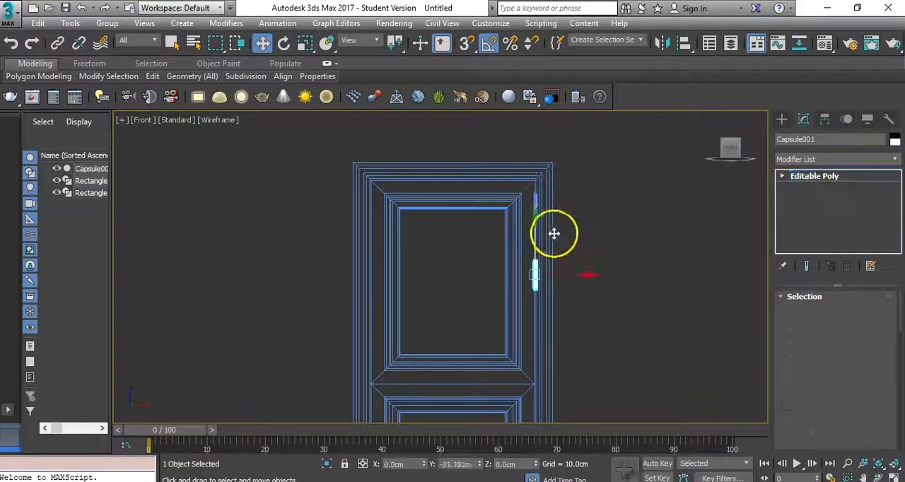
{"action": "left_click", "coordinate": [461, 309]}
{"action": "scroll", "coordinate": [545, 306], "scroll_direction": "down", "scroll_amount": 1}
{"action": "mouse_move", "coordinate": [559, 304]}
{"action": "middle_mouse_down"}
{"action": "mouse_move", "coordinate": [562, 137]}
{"action": "mouse_move", "coordinate": [570, 179]}
{"action": "middle_mouse_up"}
{"action": "scroll", "coordinate": [547, 212], "scroll_direction": "up", "scroll_amount": 2}
{"action": "scroll", "coordinate": [545, 265], "scroll_direction": "down", "scroll_amount": 1}
{"action": "mouse_move", "coordinate": [543, 250]}
{"action": "left_mouse_down"}
{"action": "mouse_move", "coordinate": [553, 326]}
{"action": "mouse_move", "coordinate": [550, 183]}
{"action": "left_mouse_up"}
{"action": "left_click", "coordinate": [461, 309]}
- Select all three hinges, shift them in the top view to the gap between door and frame, and deselect them
{"action": "left_click", "coordinate": [543, 377], "text": "ctrl"}
{"action": "middle_click_drag", "start_coordinate": [566, 328], "coordinate": [564, 366]}
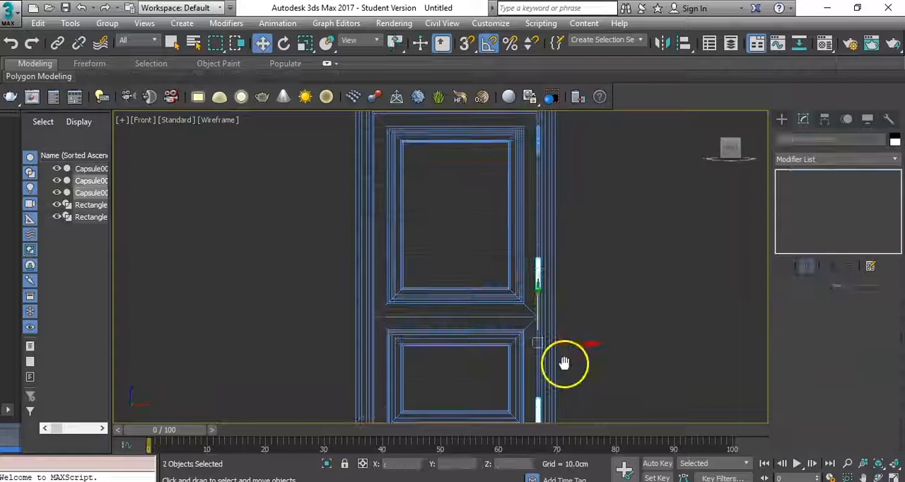
{"action": "left_click", "coordinate": [540, 140], "text": "ctrl"}
{"action": "key", "text": "t"}
{"action": "scroll", "coordinate": [557, 271], "scroll_direction": "up", "scroll_amount": 4}
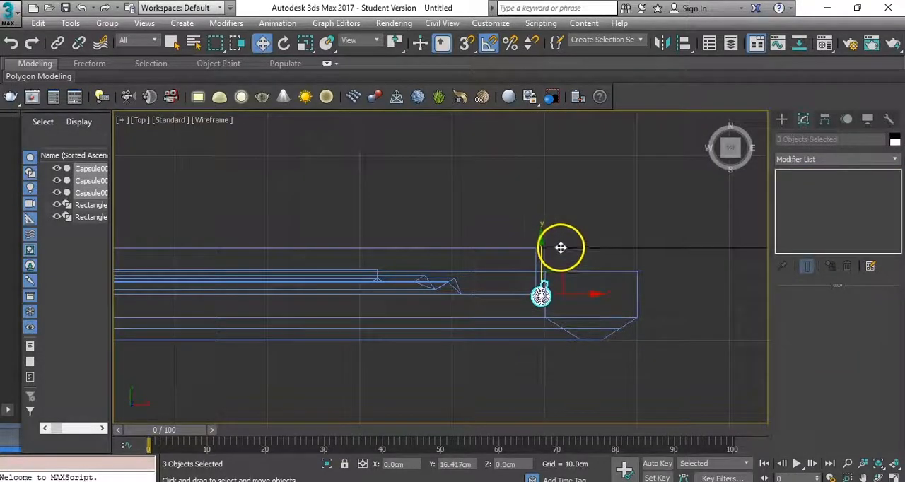
{"action": "scroll", "coordinate": [561, 247], "scroll_direction": "up", "scroll_amount": 4}
{"action": "key", "text": "e"}
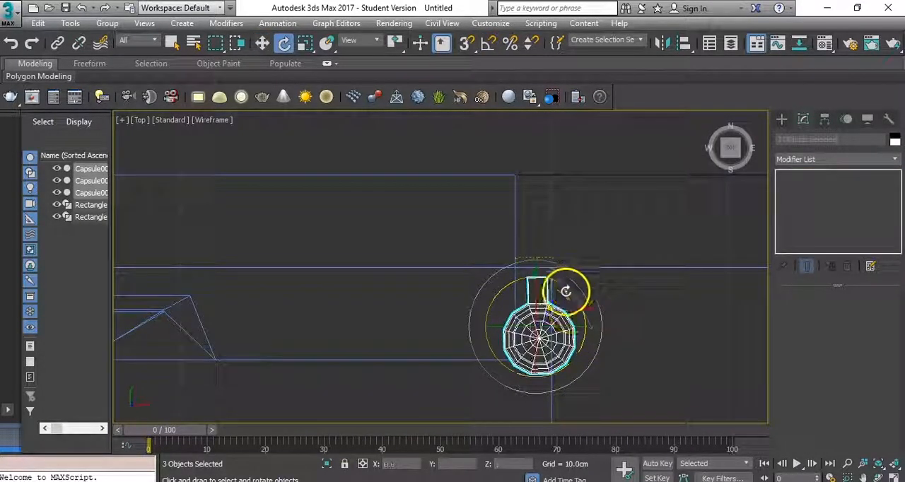
{"action": "left_click_drag", "start_coordinate": [562, 319], "coordinate": [546, 378]}
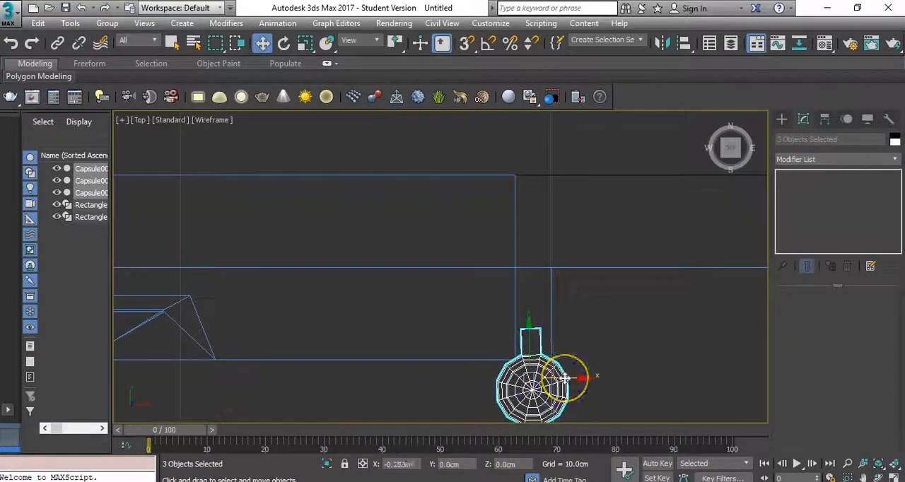
{"action": "scroll", "coordinate": [563, 377], "scroll_direction": "down", "scroll_amount": 3}
{"action": "key", "text": "f"}
{"action": "scroll", "coordinate": [574, 236], "scroll_direction": "down", "scroll_amount": 2}
{"action": "left_click", "coordinate": [575, 230]}
- Select the door in perspective and rotate it open about 33 degrees around its edge pivot
{"action": "key", "text": "p"}
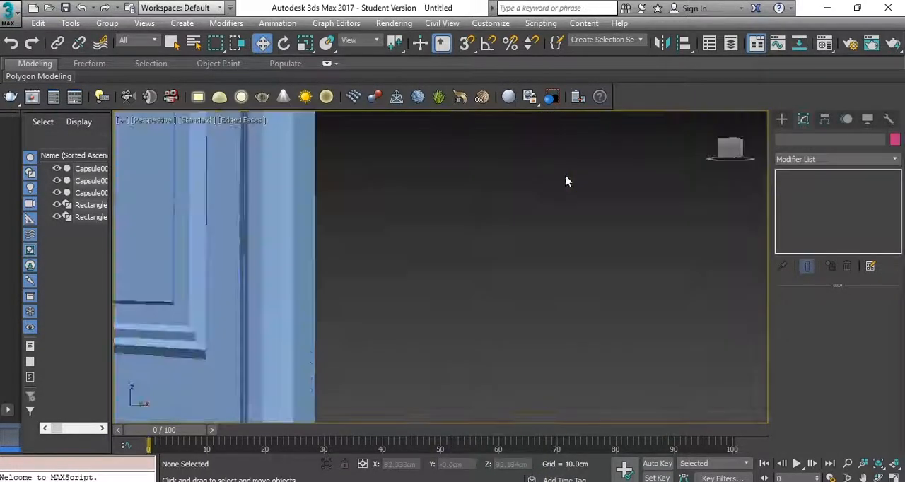
{"action": "scroll", "coordinate": [478, 246], "scroll_direction": "down", "scroll_amount": 3}
{"action": "scroll", "coordinate": [478, 248], "scroll_direction": "down", "scroll_amount": 3}
{"action": "middle_click_drag", "start_coordinate": [441, 254], "coordinate": [506, 272], "text": "alt"}
{"action": "middle_click_drag", "start_coordinate": [506, 272], "coordinate": [555, 341]}
{"action": "left_click", "coordinate": [463, 283]}
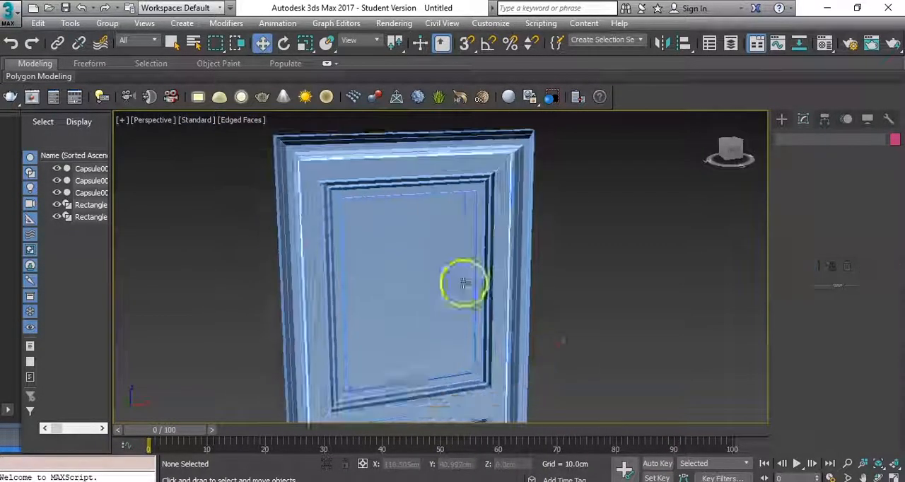
{"action": "right_click", "coordinate": [542, 270]}
{"action": "left_click", "coordinate": [563, 296]}
{"action": "scroll", "coordinate": [468, 356], "scroll_direction": "up", "scroll_amount": 5}
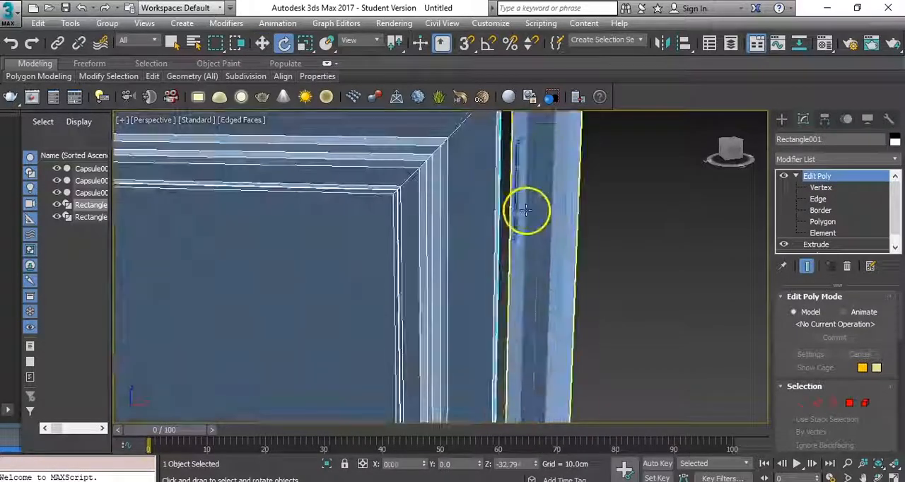
- Select all three hinges and move them in the top view to the lower corner of the open door's hinge edge
{"action": "left_click", "coordinate": [521, 220]}
{"action": "scroll", "coordinate": [527, 223], "scroll_direction": "down", "scroll_amount": 5}
{"action": "middle_click_drag", "start_coordinate": [575, 282], "coordinate": [575, 195]}
{"action": "left_click", "coordinate": [525, 293], "text": "ctrl"}
{"action": "scroll", "coordinate": [530, 292], "scroll_direction": "down", "scroll_amount": 3}
{"action": "middle_click_drag", "start_coordinate": [553, 301], "coordinate": [563, 171]}
{"action": "key", "text": "t"}
{"action": "right_click", "coordinate": [550, 305]}
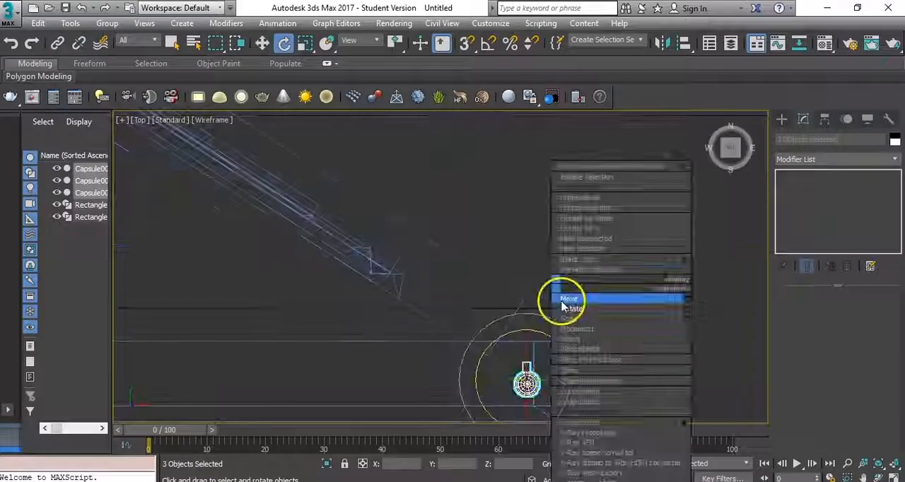
{"action": "left_click", "coordinate": [559, 298]}
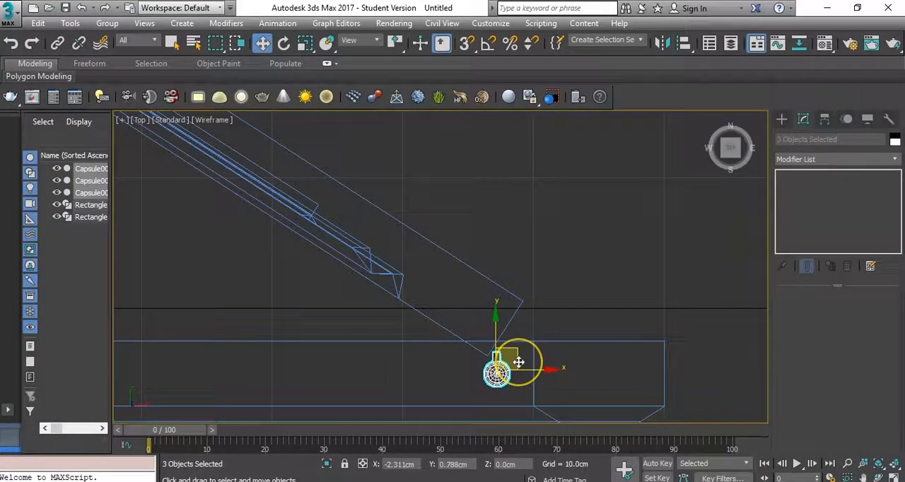
- Rotate the three hinges to match the open door's angle and nudge them against its corner
{"action": "key", "text": "e"}
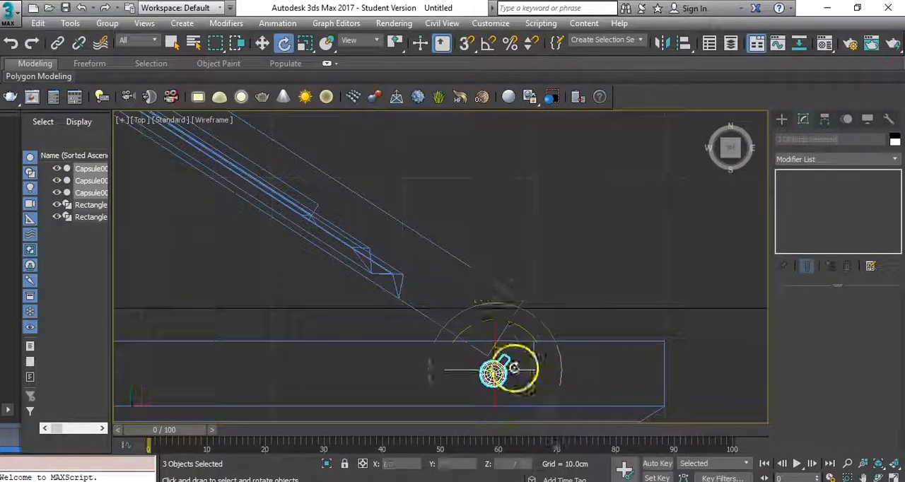
{"action": "right_click", "coordinate": [514, 366]}
{"action": "left_click", "coordinate": [524, 297]}
{"action": "right_click", "coordinate": [507, 354]}
{"action": "left_click_drag", "start_coordinate": [517, 358], "coordinate": [529, 338]}
- Link the three hinges to the door as its children
{"action": "left_click", "coordinate": [516, 307]}
{"action": "right_click", "coordinate": [428, 315]}
{"action": "left_click", "coordinate": [437, 298]}
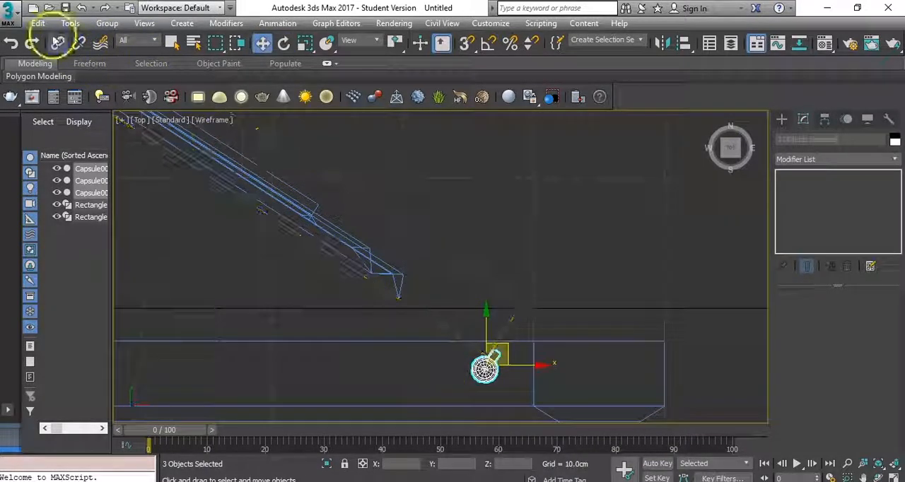
{"action": "left_click_drag", "start_coordinate": [419, 314], "coordinate": [431, 311]}
{"action": "key", "text": "w"}
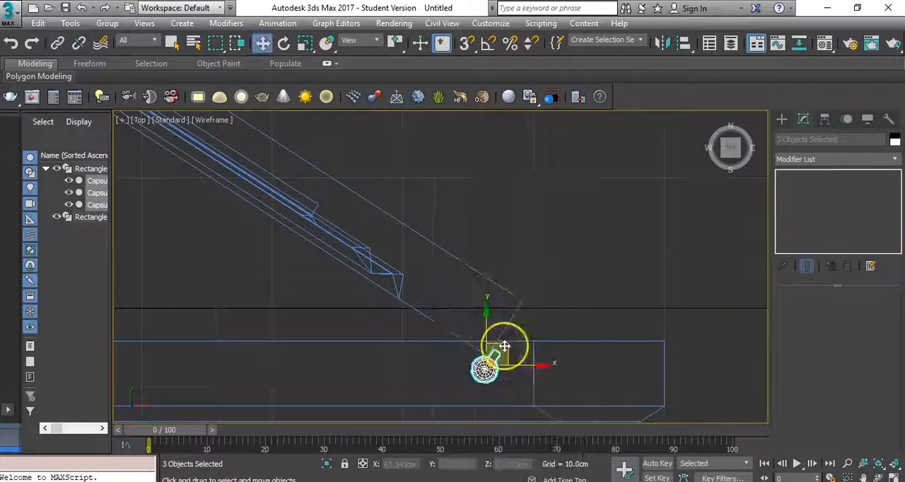
{"action": "left_click_drag", "start_coordinate": [504, 346], "coordinate": [523, 374]}
{"action": "key", "text": "ctrl+z"}
- Select the door in the top view and rotate it closed together with its linked hinges
{"action": "left_click", "coordinate": [462, 340]}
{"action": "left_click_drag", "start_coordinate": [553, 290], "coordinate": [602, 302]}
{"action": "right_click", "coordinate": [550, 333]}
{"action": "left_click", "coordinate": [554, 306]}
{"action": "scroll", "coordinate": [556, 400], "scroll_direction": "up", "scroll_amount": 3}
{"action": "scroll", "coordinate": [556, 401], "scroll_direction": "up", "scroll_amount": 1}
{"action": "scroll", "coordinate": [544, 256], "scroll_direction": "down", "scroll_amount": 4}
{"action": "left_click_drag", "start_coordinate": [568, 267], "coordinate": [533, 229]}
- Fit the three hinges squarely into the gap between door and frame and unlink them from the door
{"action": "right_click", "coordinate": [516, 231]}
{"action": "left_click", "coordinate": [540, 243]}
{"action": "scroll", "coordinate": [511, 316], "scroll_direction": "up", "scroll_amount": 5}
{"action": "left_click_drag", "start_coordinate": [468, 290], "coordinate": [490, 265]}
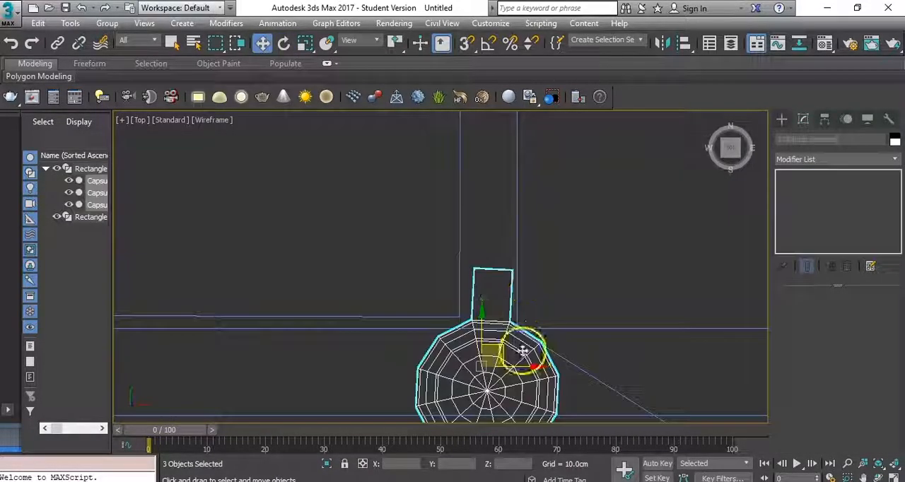
{"action": "right_click", "coordinate": [512, 337]}
{"action": "left_click", "coordinate": [532, 360]}
{"action": "mouse_move", "coordinate": [533, 359]}
{"action": "left_mouse_down"}
{"action": "mouse_move", "coordinate": [525, 344]}
{"action": "mouse_move", "coordinate": [543, 367]}
{"action": "left_mouse_up"}
{"action": "right_click", "coordinate": [524, 346]}
{"action": "left_click", "coordinate": [535, 359]}
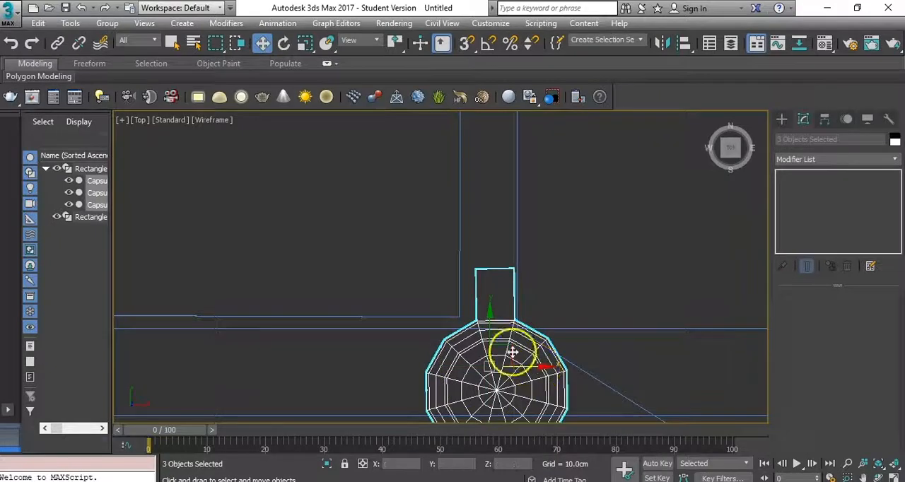
{"action": "left_click", "coordinate": [461, 315]}
{"action": "left_click", "coordinate": [486, 319]}
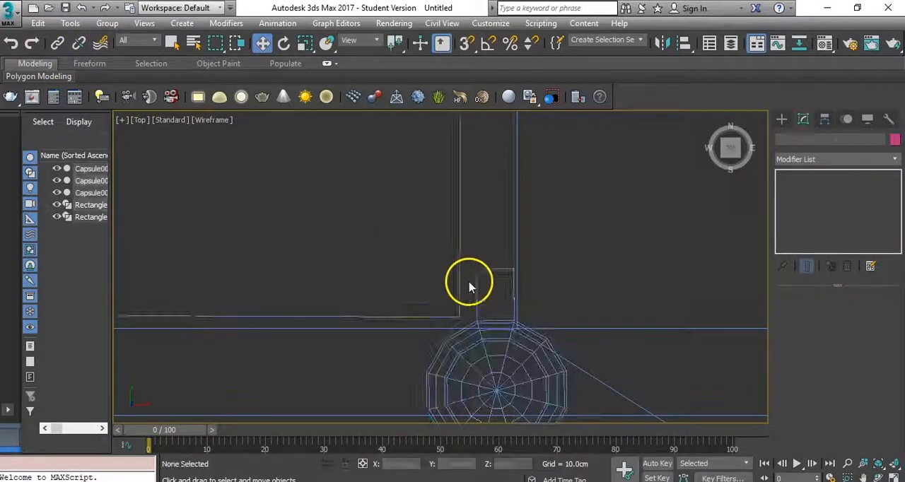
- Select the door and move only its pivot in the top view to the gap beside the hinges
{"action": "left_click", "coordinate": [459, 265]}
{"action": "scroll", "coordinate": [591, 250], "scroll_direction": "down", "scroll_amount": 4}
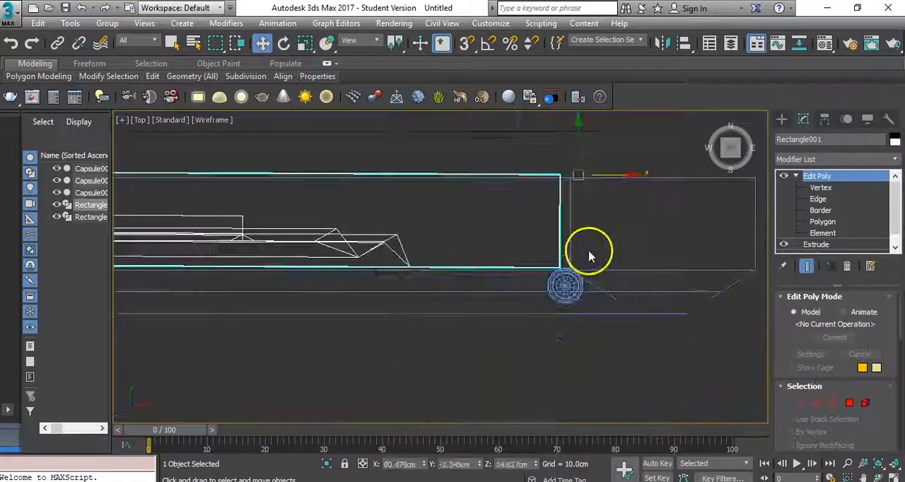
{"action": "left_click", "coordinate": [825, 119]}
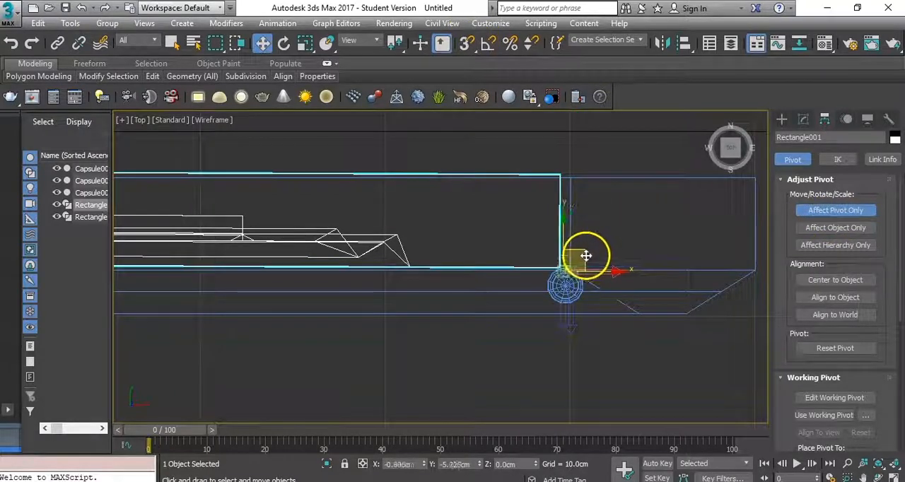
{"action": "left_click", "coordinate": [517, 229]}
{"action": "left_click_drag", "start_coordinate": [570, 239], "coordinate": [574, 283]}
{"action": "key", "text": "ctrl+z"}
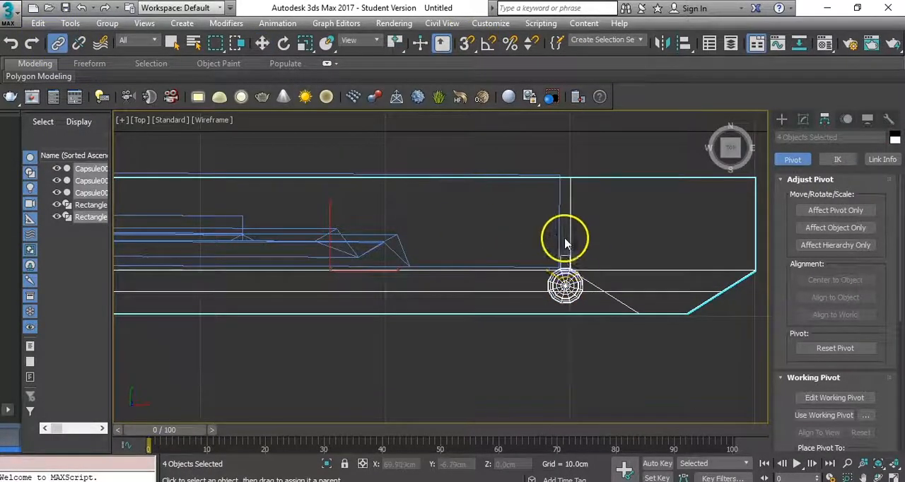
- Link the three repositioned hinges to the door as its parent again
{"action": "left_click", "coordinate": [565, 244]}
{"action": "left_click_drag", "start_coordinate": [555, 235], "coordinate": [560, 208]}
{"action": "key", "text": "w"}
- Select the door and rotate it open about 36 degrees around its relocated pivot
{"action": "left_click", "coordinate": [559, 221]}
{"action": "key", "text": "e"}
{"action": "mouse_move", "coordinate": [600, 239]}
{"action": "left_mouse_down"}
{"action": "mouse_move", "coordinate": [604, 264]}
{"action": "mouse_move", "coordinate": [596, 242]}
{"action": "left_mouse_up"}
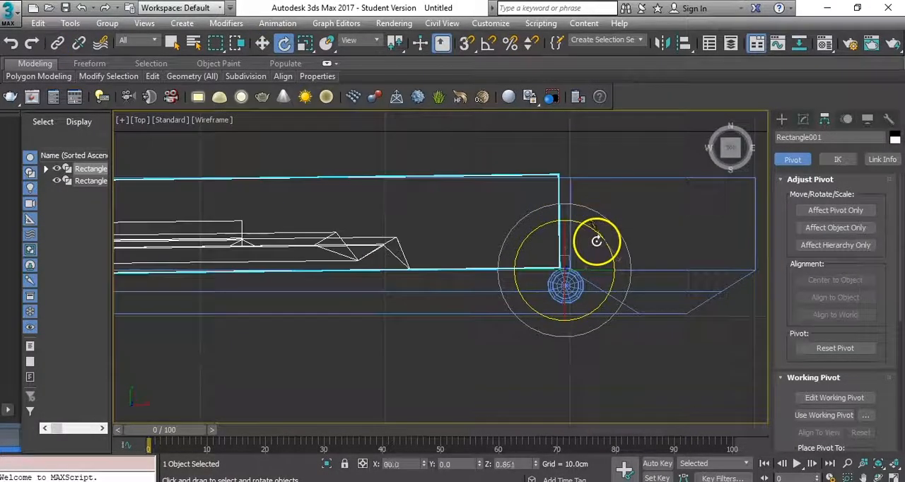
{"action": "key", "text": "f"}
{"action": "key", "text": "p"}
{"action": "scroll", "coordinate": [585, 264], "scroll_direction": "down", "scroll_amount": 4}
{"action": "middle_click_drag", "start_coordinate": [586, 262], "coordinate": [521, 258], "text": "alt"}
{"action": "scroll", "coordinate": [571, 237], "scroll_direction": "up", "scroll_amount": 6}
{"action": "left_click_drag", "start_coordinate": [586, 225], "coordinate": [717, 255]}
{"action": "middle_click_drag", "start_coordinate": [718, 255], "coordinate": [700, 323], "text": "alt"}
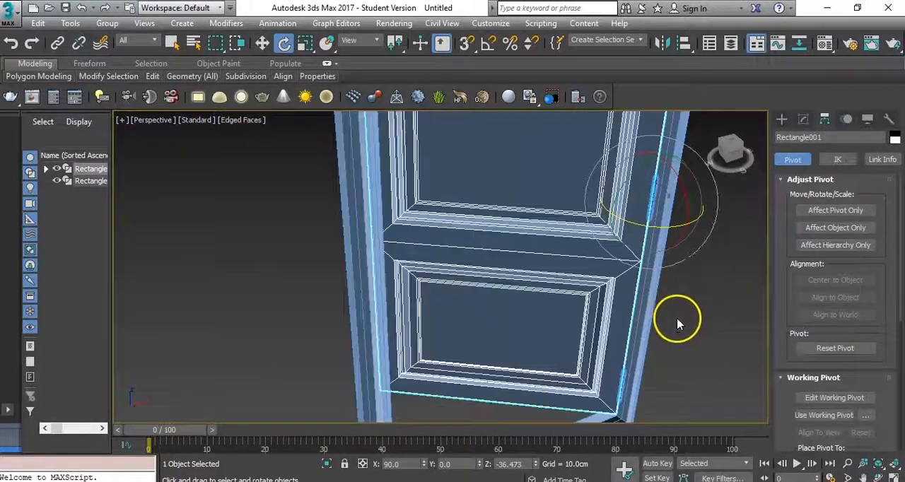
- Rotate the door back in the top view to about 22 degrees open and deselect it in perspective
{"action": "key", "text": "t"}
{"action": "left_click_drag", "start_coordinate": [602, 297], "coordinate": [603, 276]}
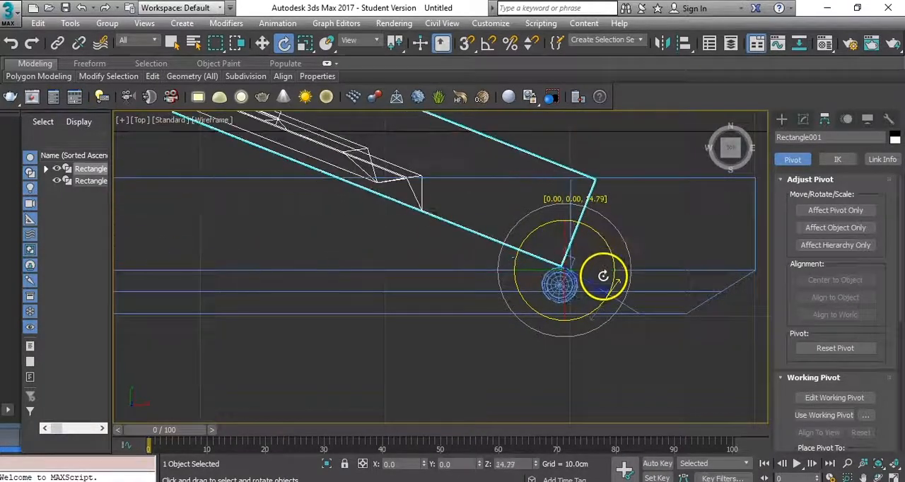
{"action": "key", "text": "p"}
{"action": "scroll", "coordinate": [585, 316], "scroll_direction": "down", "scroll_amount": 3}
{"action": "middle_click_drag", "start_coordinate": [586, 317], "coordinate": [570, 286], "text": "alt"}
{"action": "scroll", "coordinate": [571, 288], "scroll_direction": "down", "scroll_amount": 4}
{"action": "scroll", "coordinate": [584, 303], "scroll_direction": "down", "scroll_amount": 1}
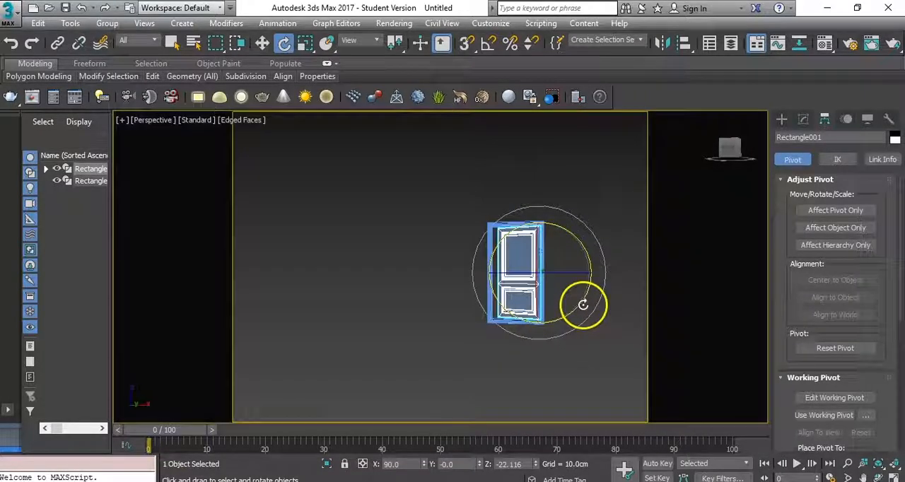
{"action": "scroll", "coordinate": [524, 298], "scroll_direction": "up", "scroll_amount": 8}
{"action": "scroll", "coordinate": [581, 338], "scroll_direction": "down", "scroll_amount": 4}
{"action": "middle_click_drag", "start_coordinate": [584, 337], "coordinate": [600, 325], "text": "alt"}
{"action": "left_click", "coordinate": [620, 348]}
- Examine the finished open door, frame and hinges in perspective from several angles and distances
{"action": "scroll", "coordinate": [600, 325], "scroll_direction": "down", "scroll_amount": 2}
{"action": "scroll", "coordinate": [571, 314], "scroll_direction": "up", "scroll_amount": 4}
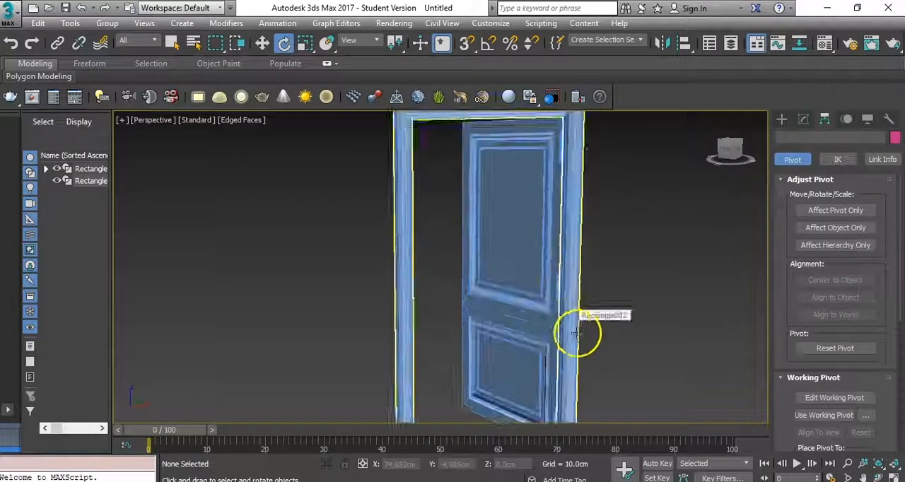
{"action": "scroll", "coordinate": [584, 337], "scroll_direction": "down", "scroll_amount": 1}
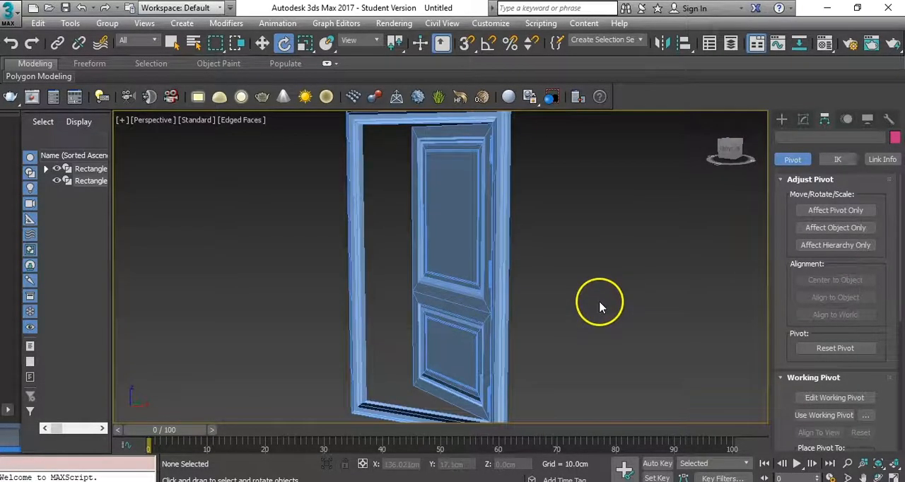
{"action": "scroll", "coordinate": [590, 305], "scroll_direction": "down", "scroll_amount": 2}
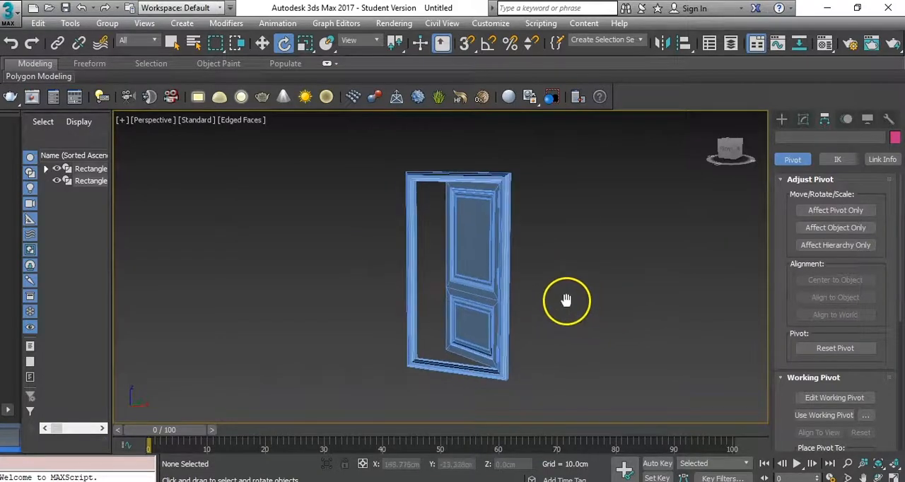
{"action": "left_click_drag", "start_coordinate": [651, 374], "coordinate": [649, 364]}
{"action": "middle_click_drag", "start_coordinate": [583, 323], "coordinate": [608, 336]}
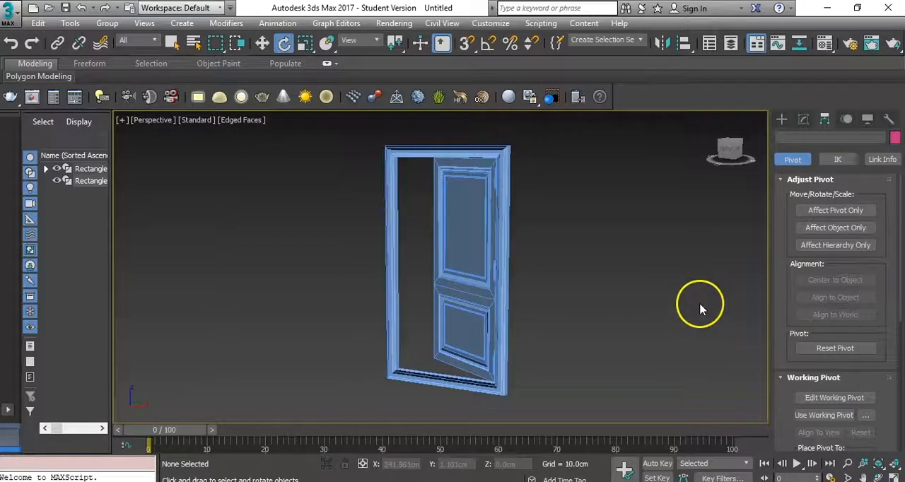
{"action": "middle_click_drag", "start_coordinate": [609, 297], "coordinate": [699, 282], "text": "alt"}
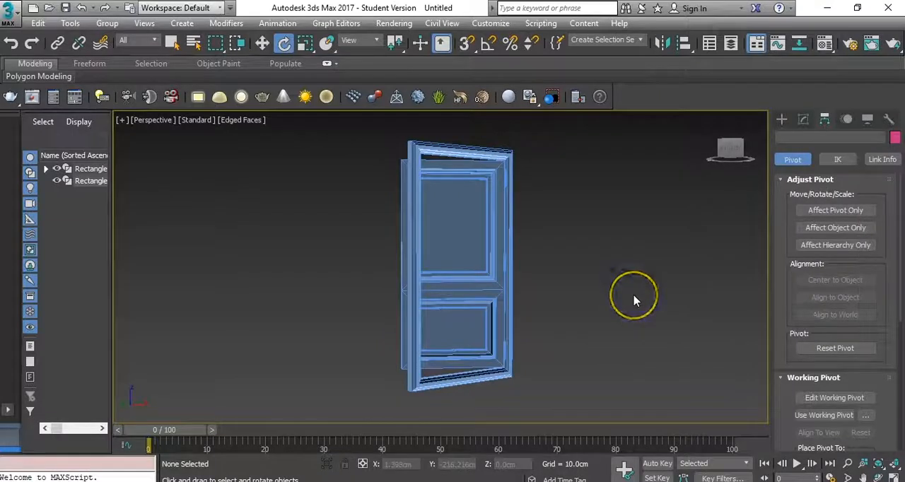